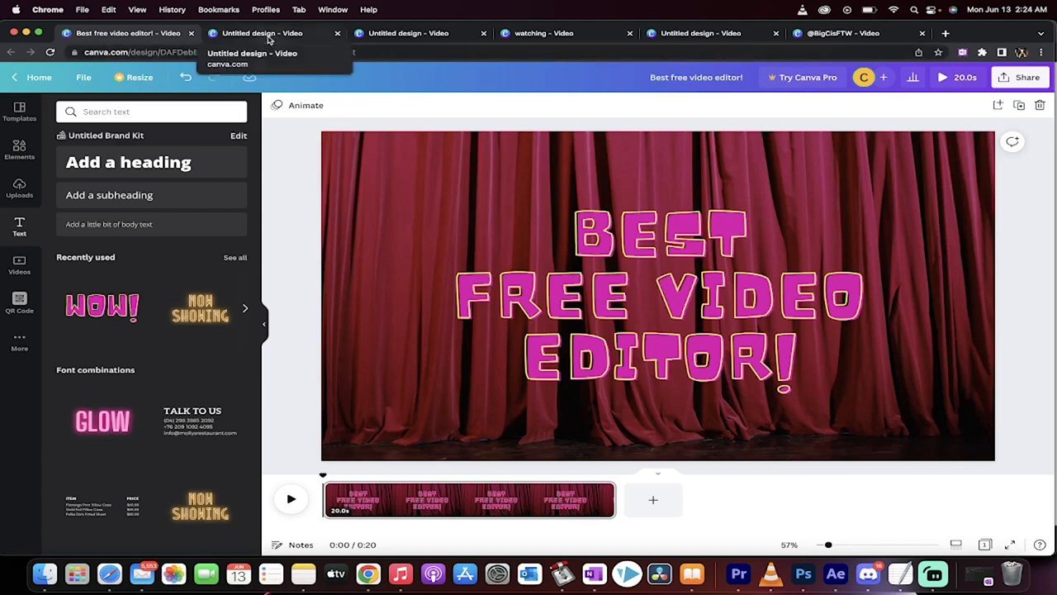
- Play the "Like & Subscribe" space video, then preview the "Welcome to My Channel" neon video
click(268, 39)
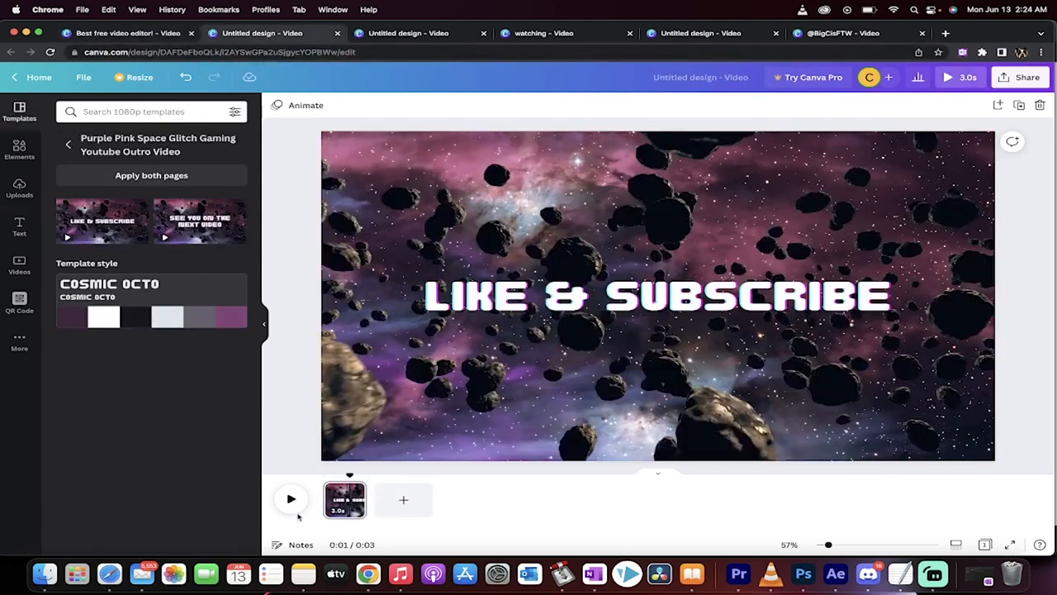
click(291, 499)
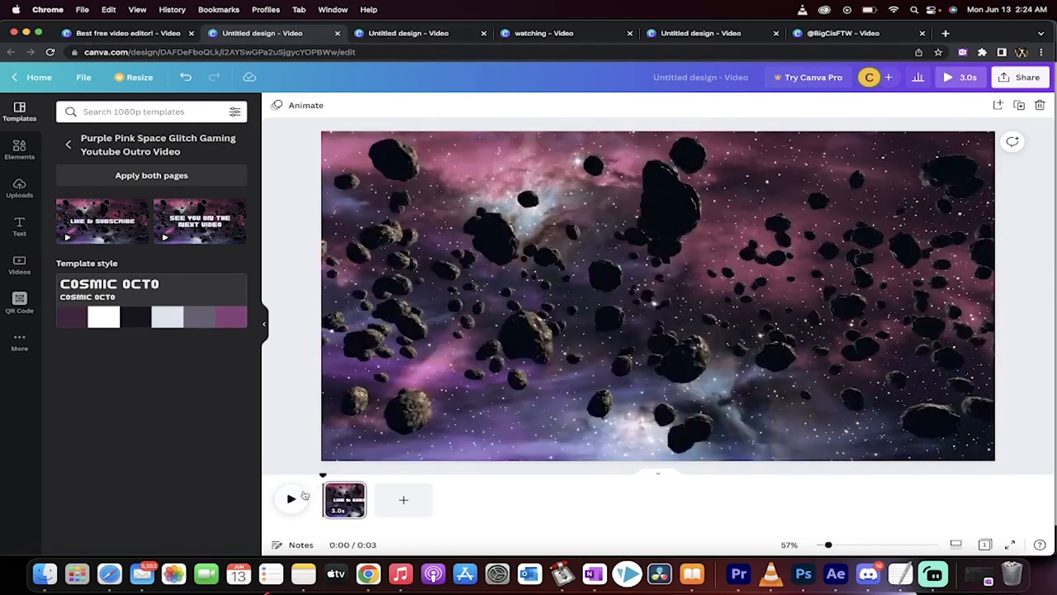
click(290, 499)
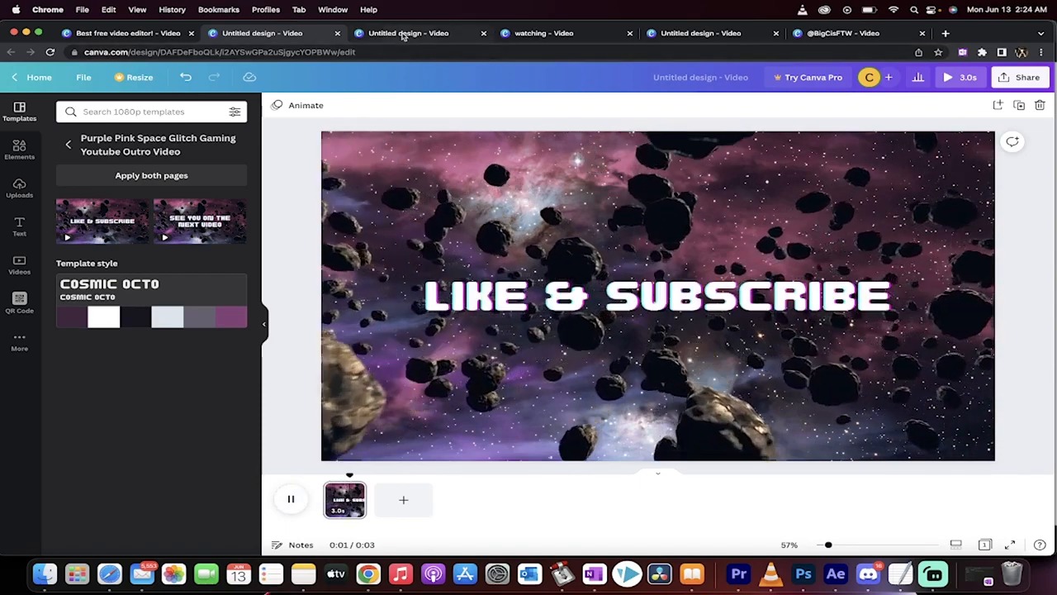
click(405, 35)
click(290, 499)
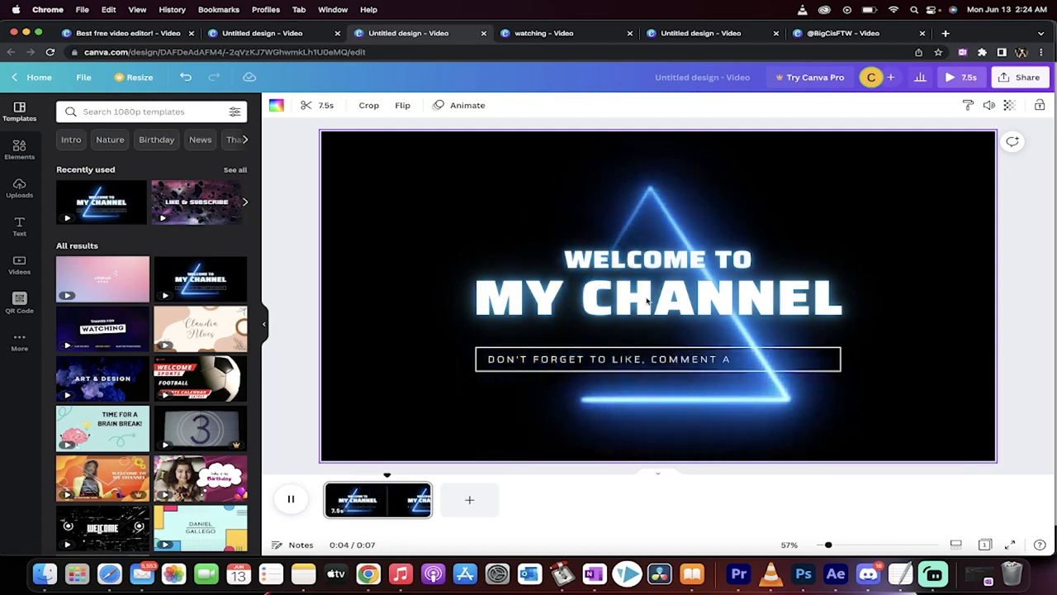
- Preview the "Thanks for Watching", "Press Start" and "Subscribe" end screen videos in the other open designs
click(554, 34)
click(298, 502)
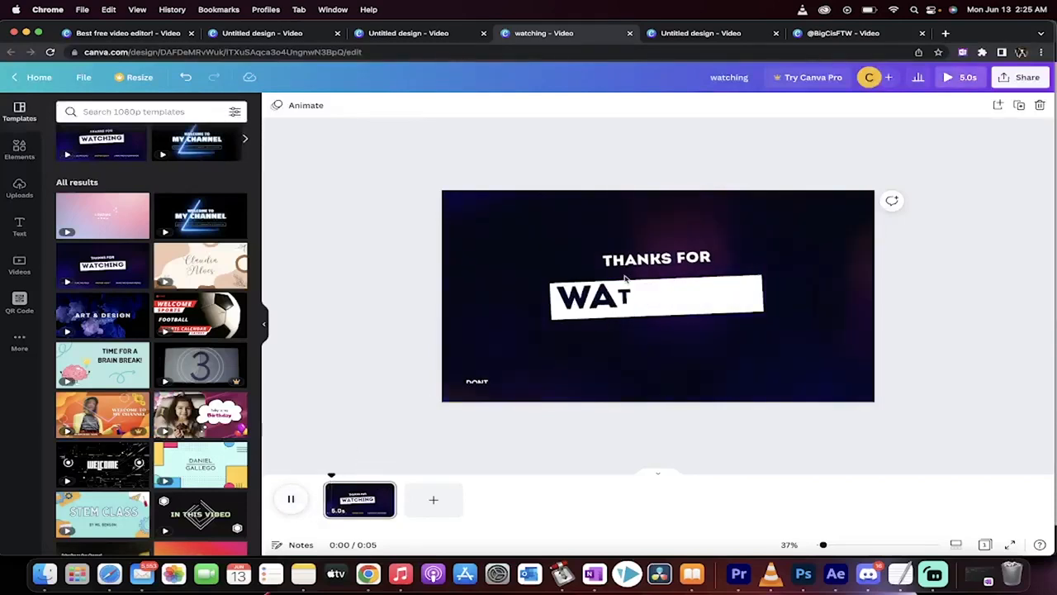
click(690, 33)
click(290, 499)
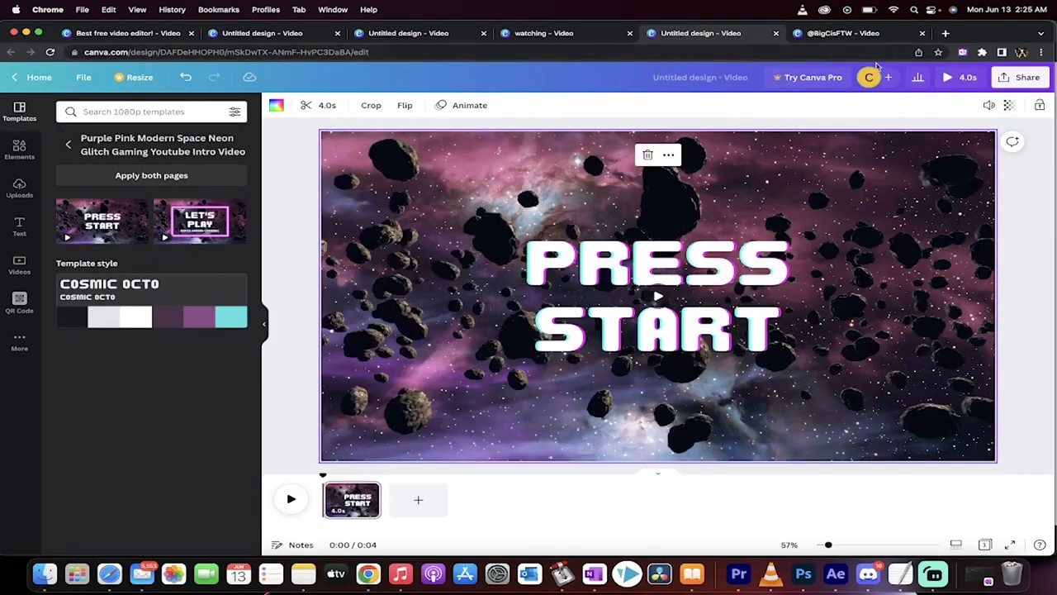
click(834, 35)
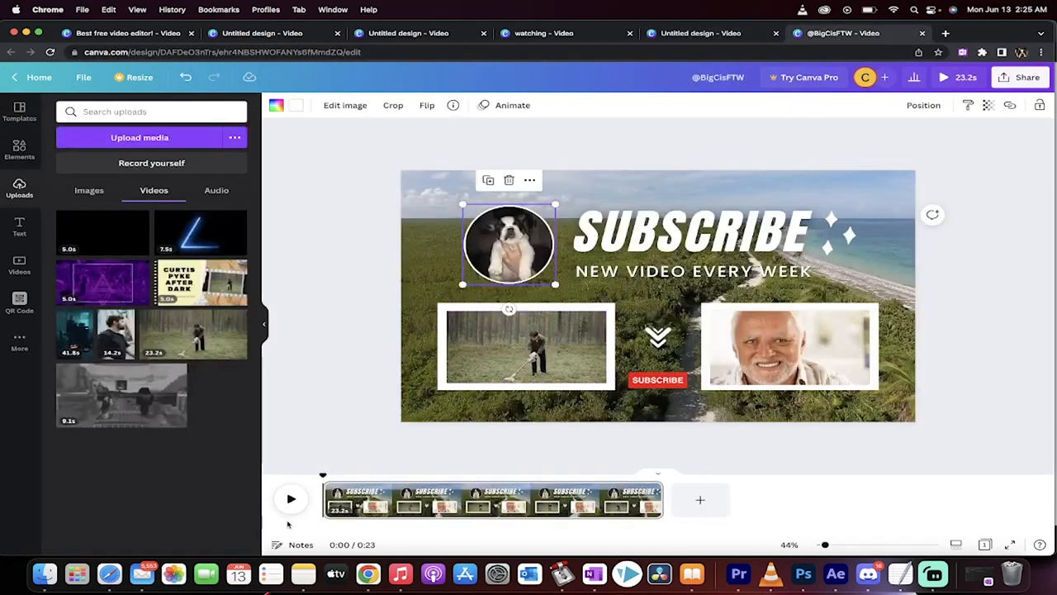
click(291, 499)
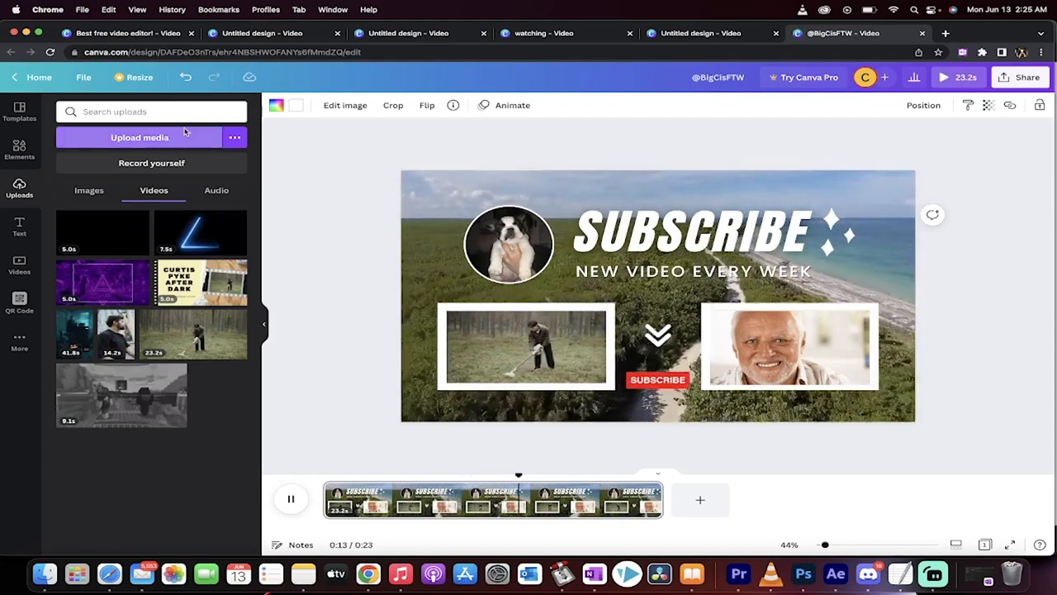
- Leave the "Best free video editor!" design for the home page and create a blank 1920 × 1080 px video
click(124, 34)
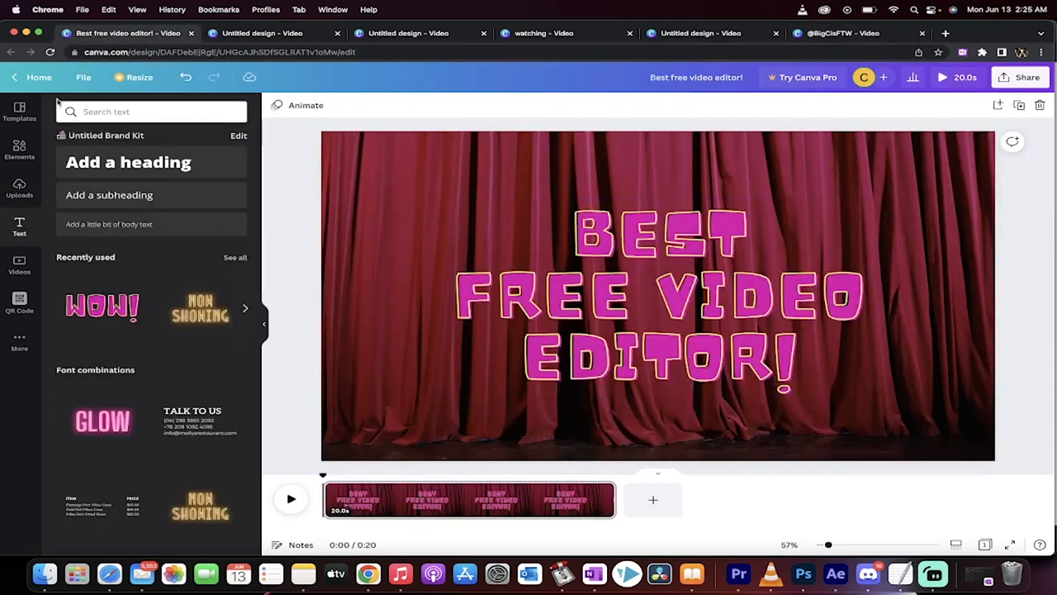
click(38, 77)
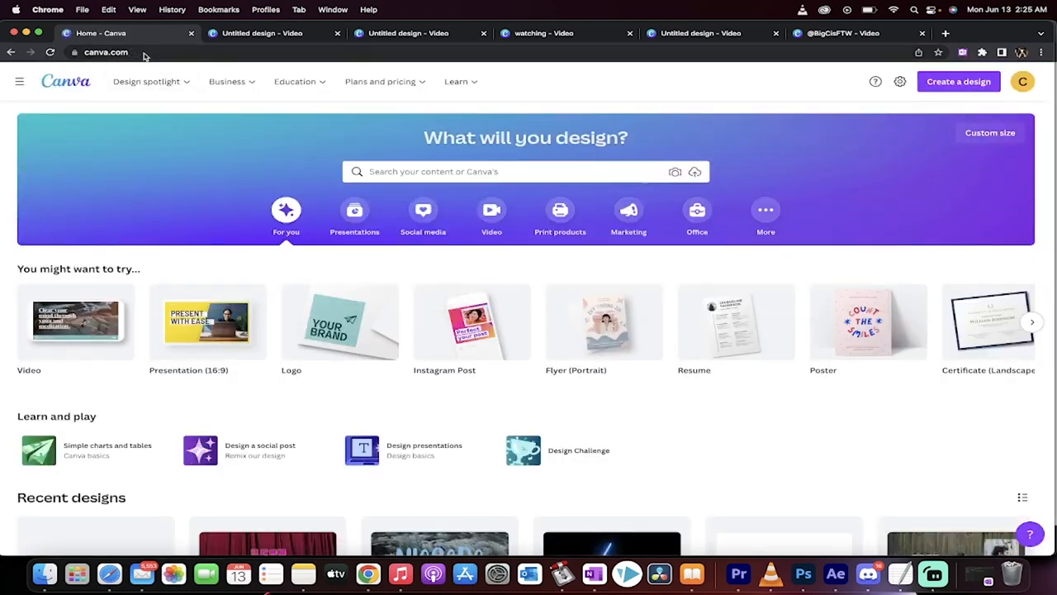
click(71, 328)
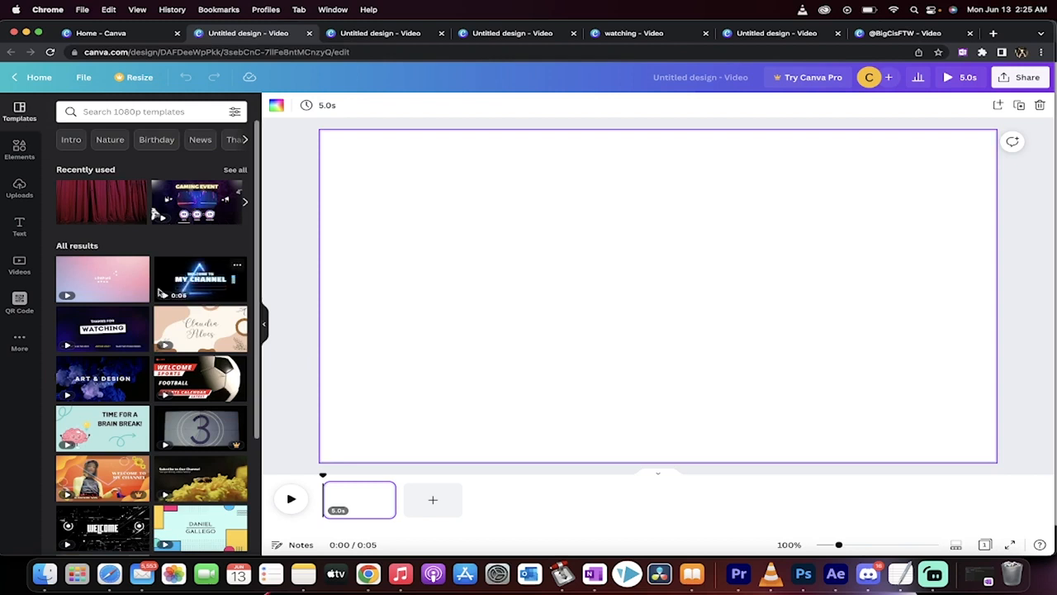
- Browse the video templates and apply the red, black and white "Thanks for watching!" end screen to the blank page
scroll(178, 285, down, 1)
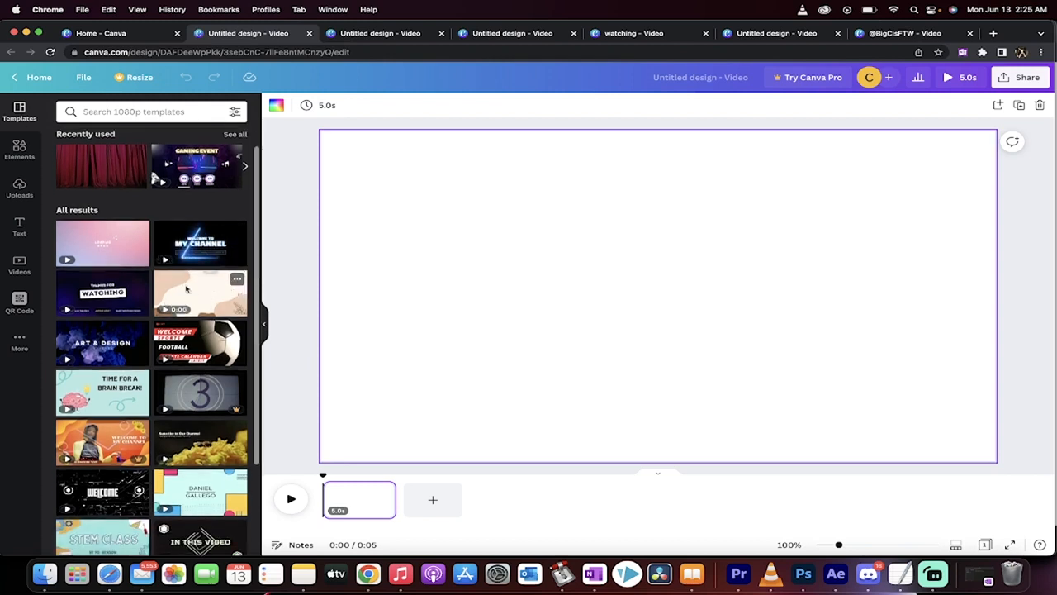
scroll(187, 289, down, 1)
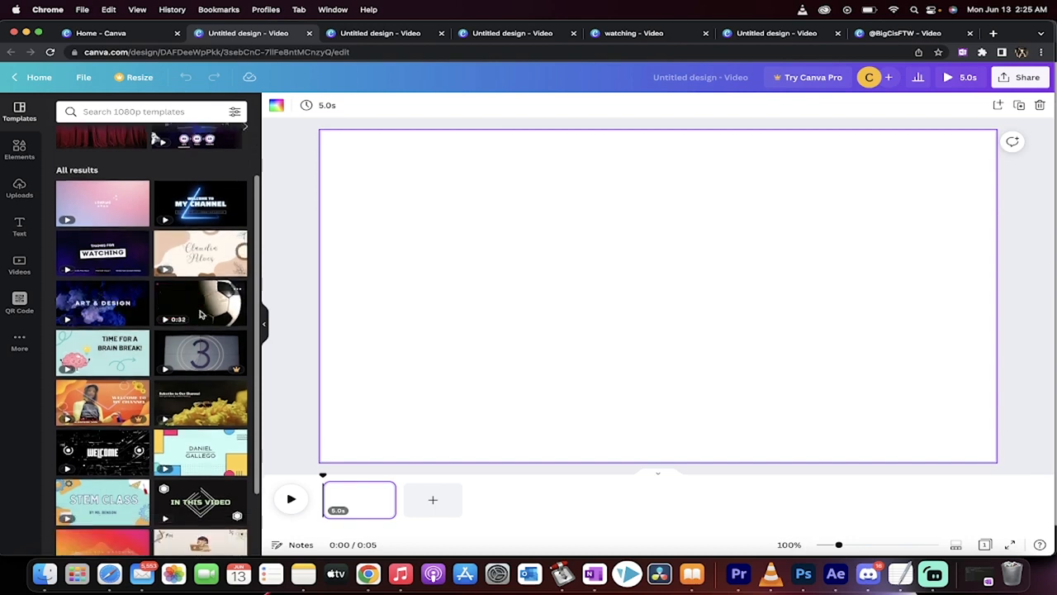
scroll(196, 342, down, 1)
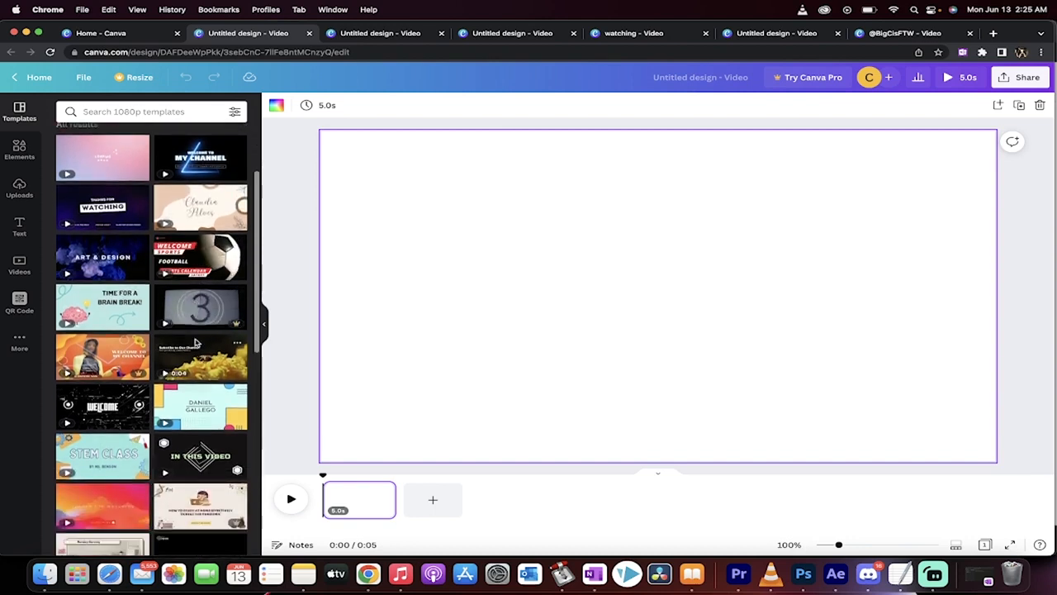
scroll(196, 342, down, 1)
scroll(165, 363, down, 2)
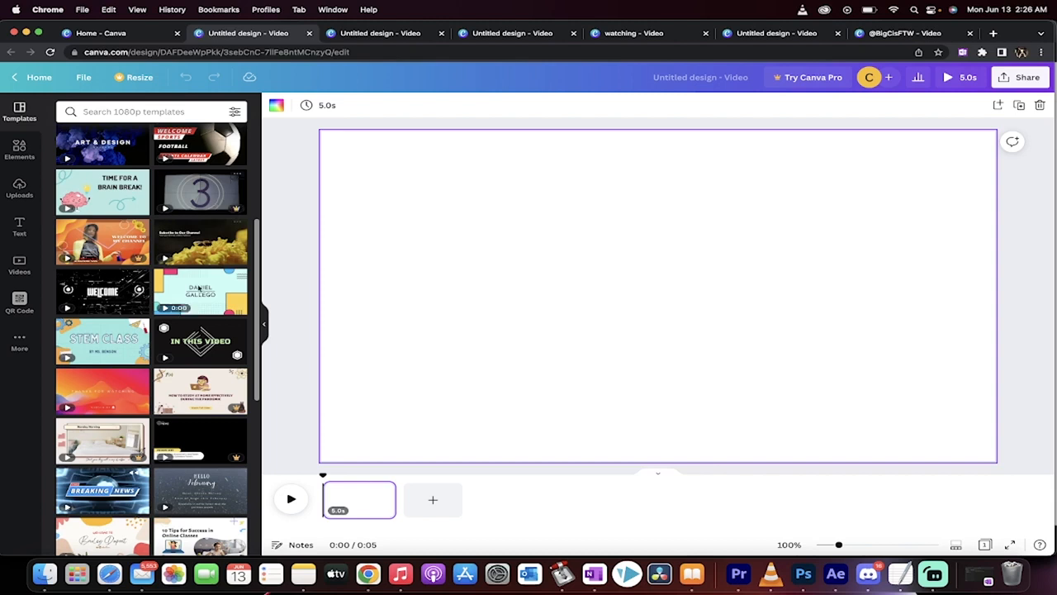
scroll(198, 287, down, 6)
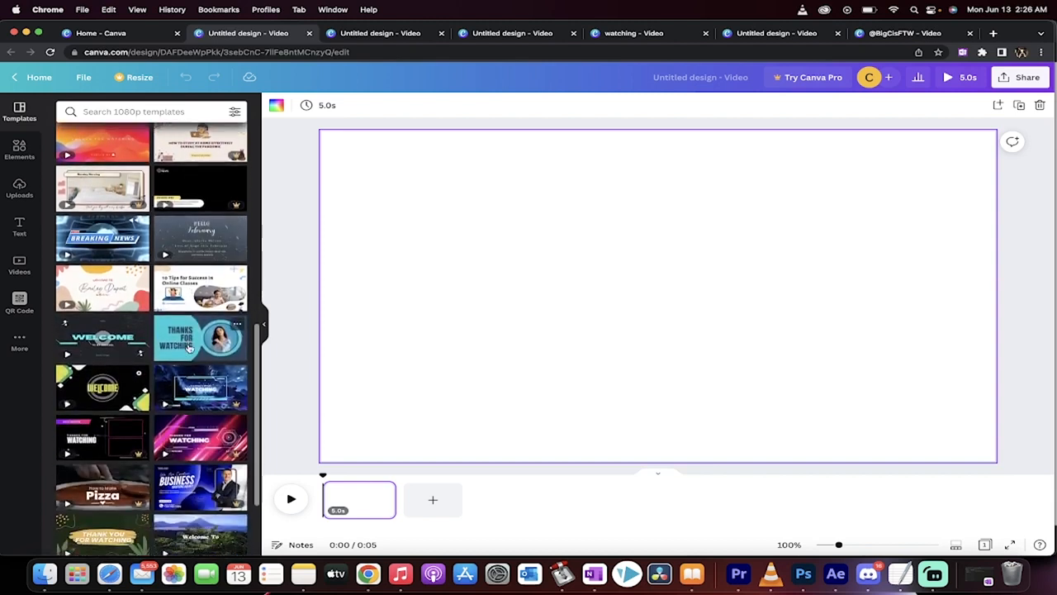
scroll(189, 348, down, 5)
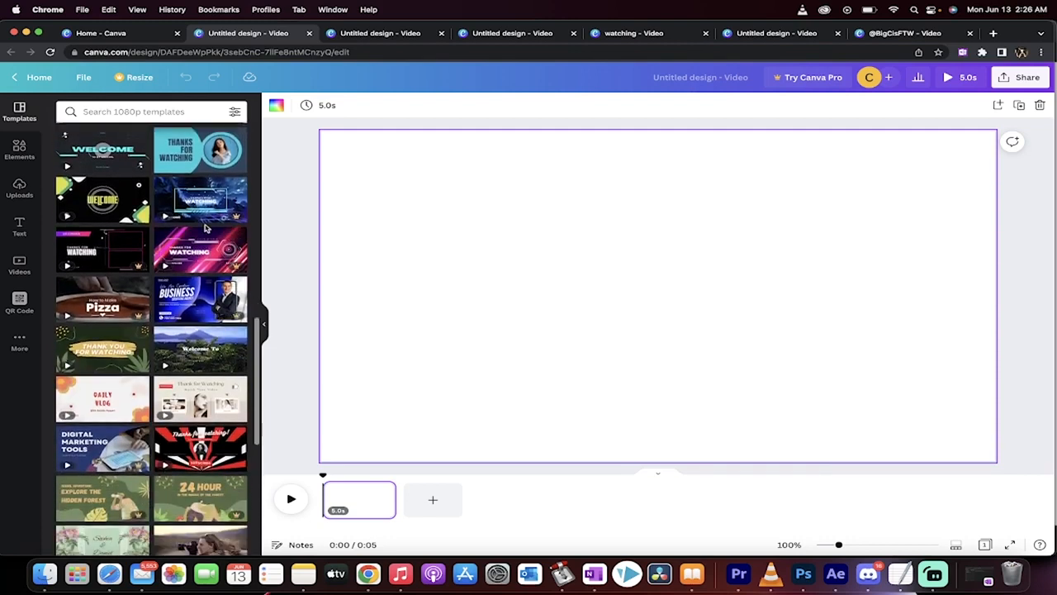
mouse_move(207, 252)
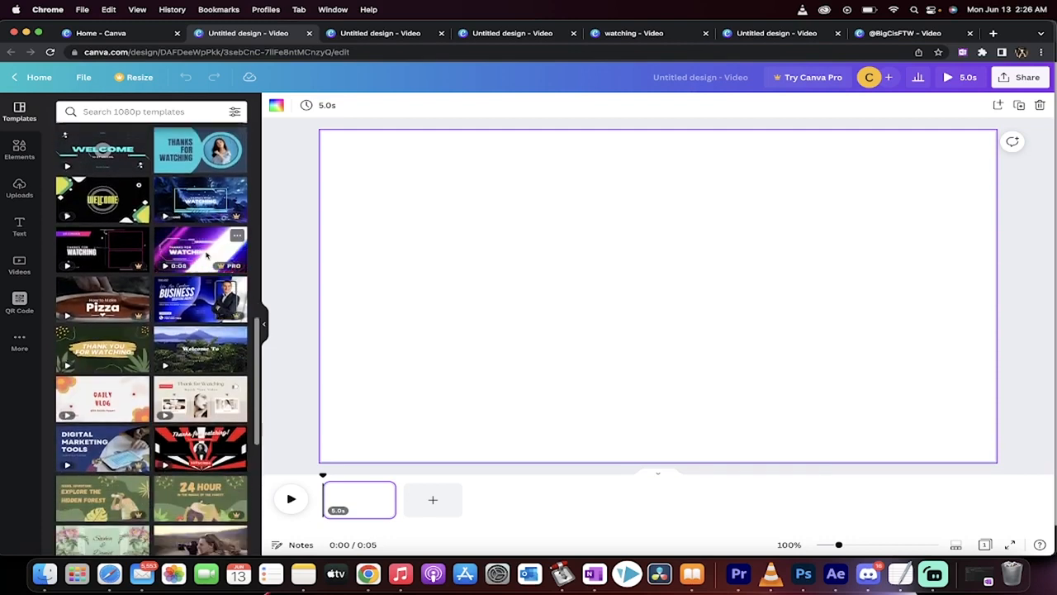
scroll(198, 320, down, 2)
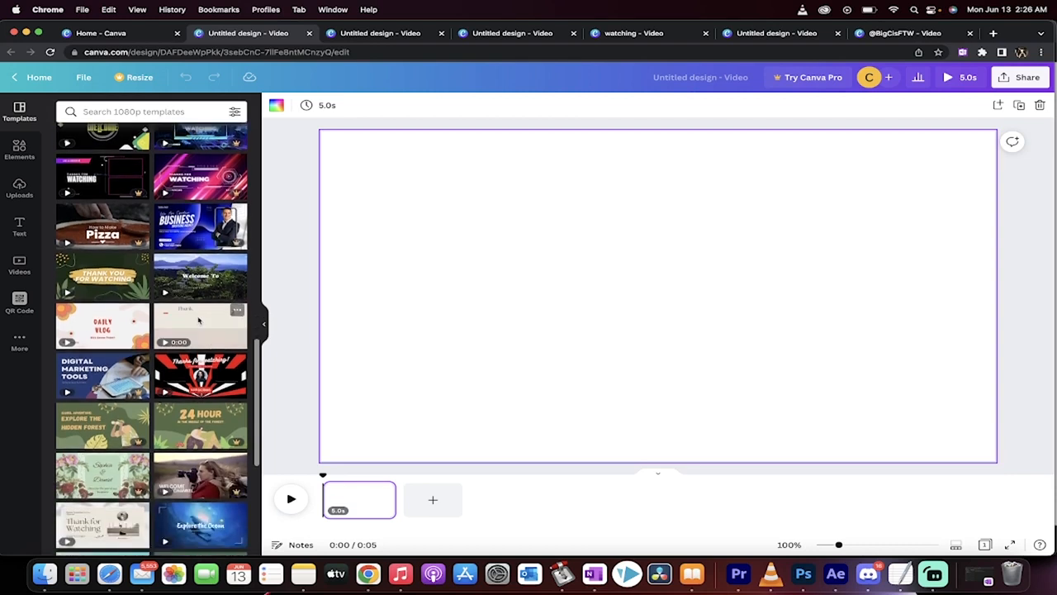
mouse_move(187, 373)
scroll(188, 374, down, 2)
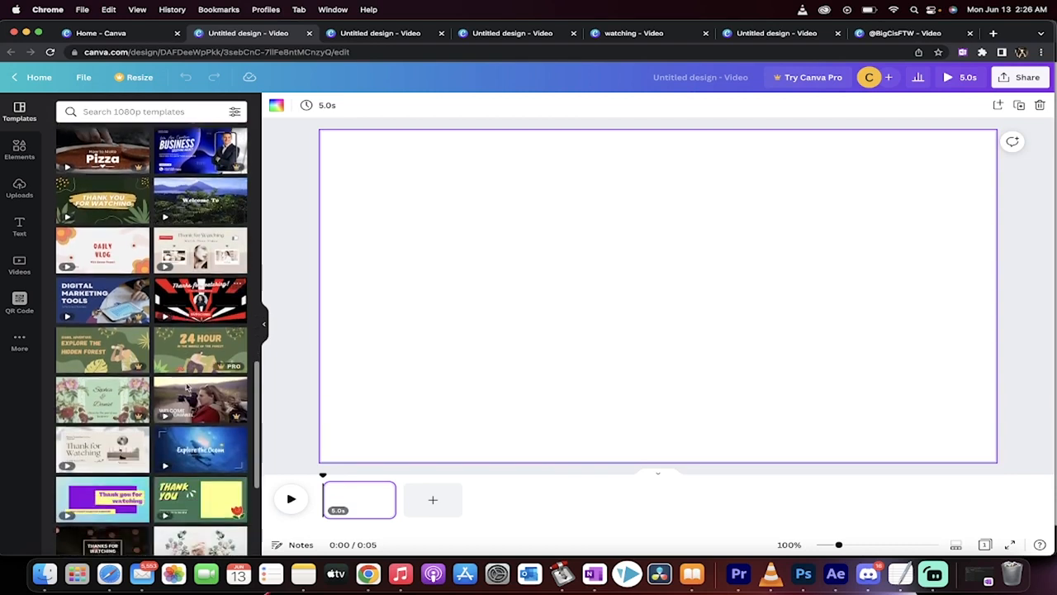
click(188, 300)
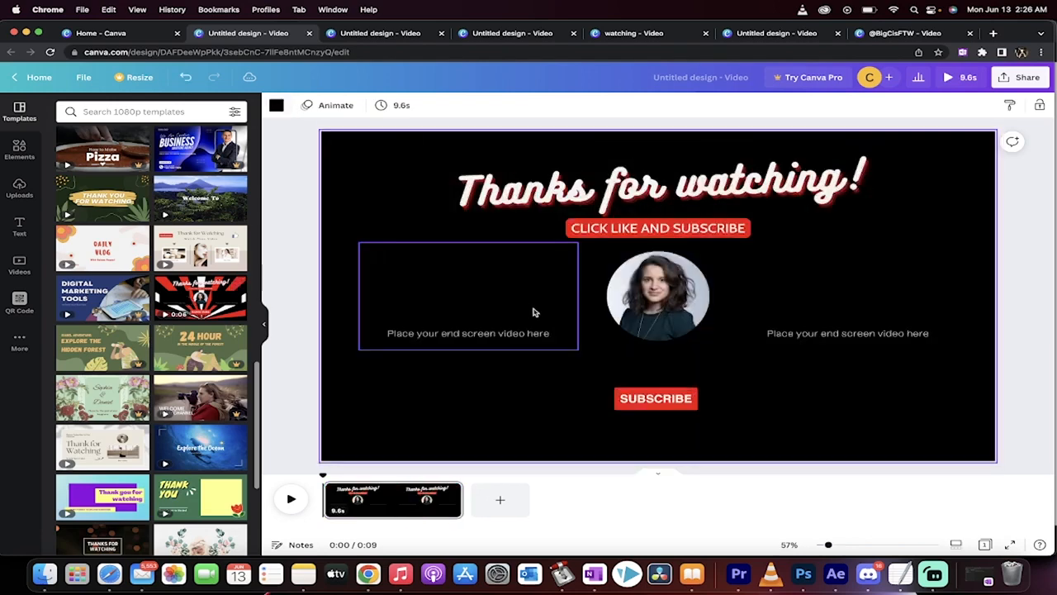
- Inspect the template's portrait, striped background and heading, and view the purchase option for removing the background's watermark
click(658, 313)
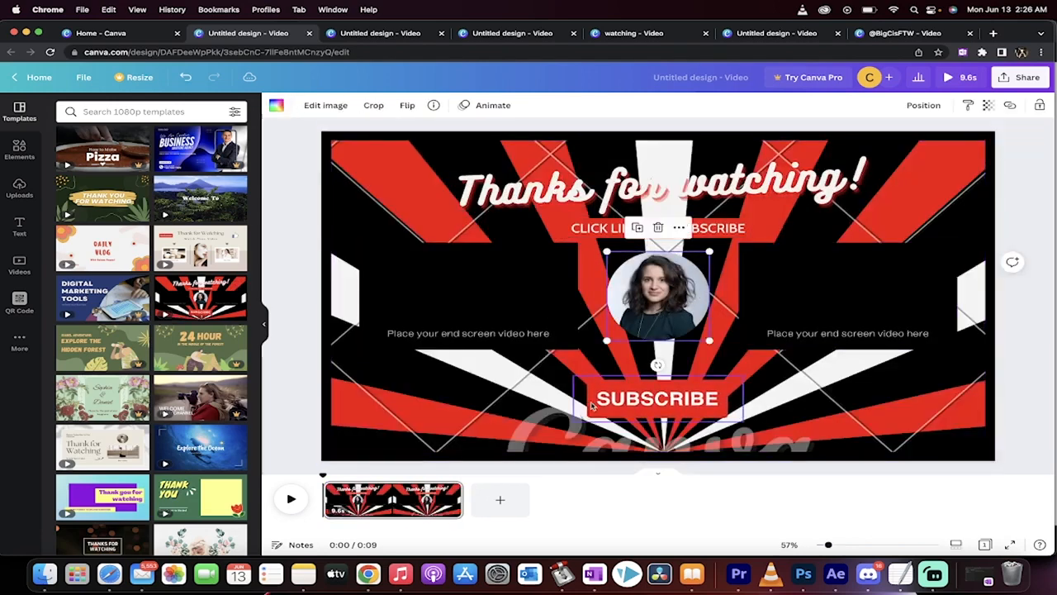
click(533, 439)
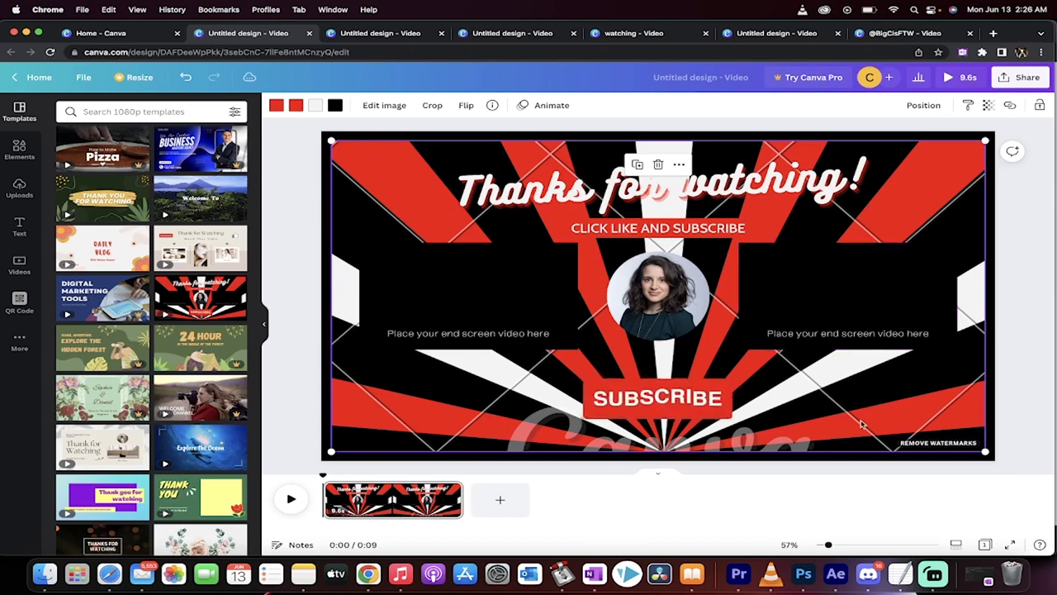
click(942, 441)
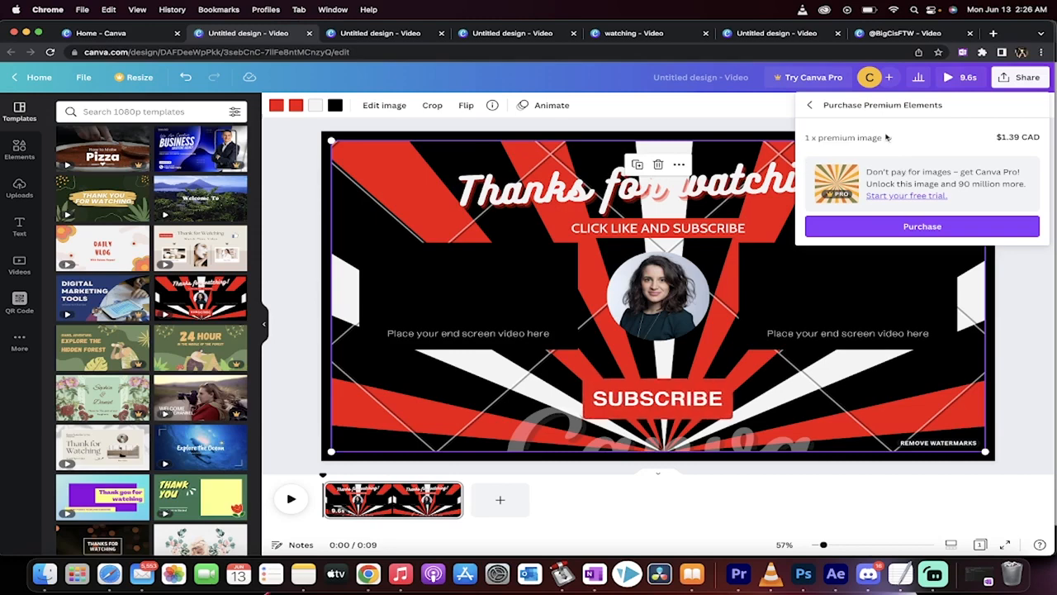
click(702, 170)
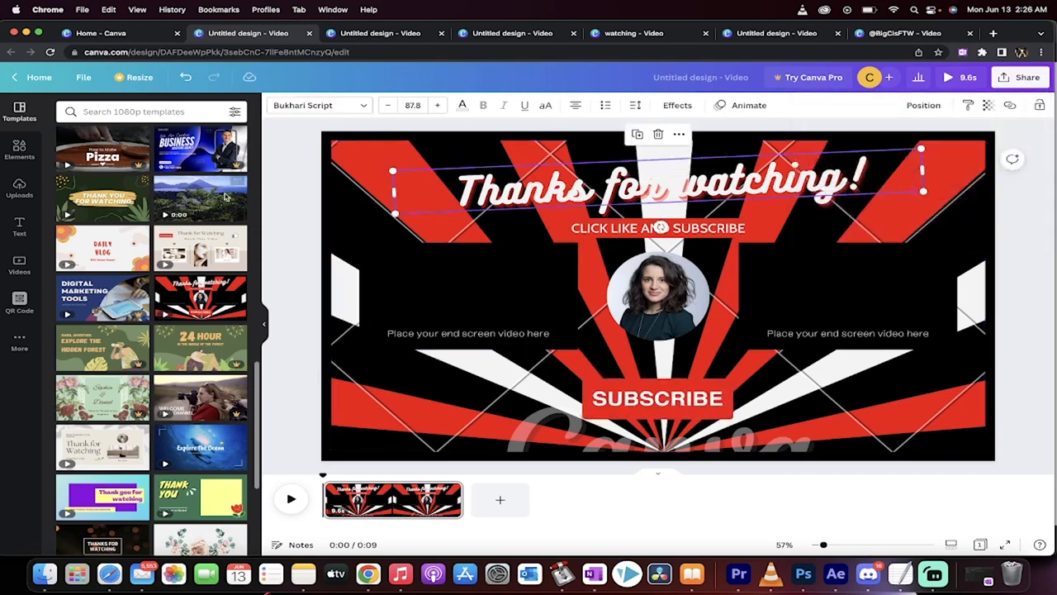
scroll(225, 197, up, 10)
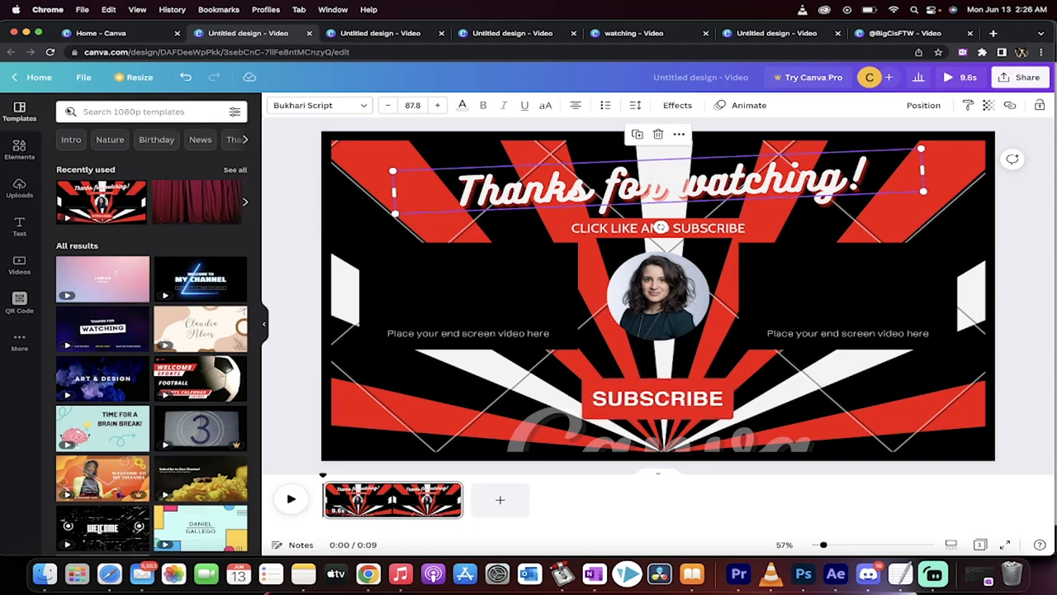
- Create another blank 1920 × 1080 px video from the home page and close the leftover home page
click(39, 77)
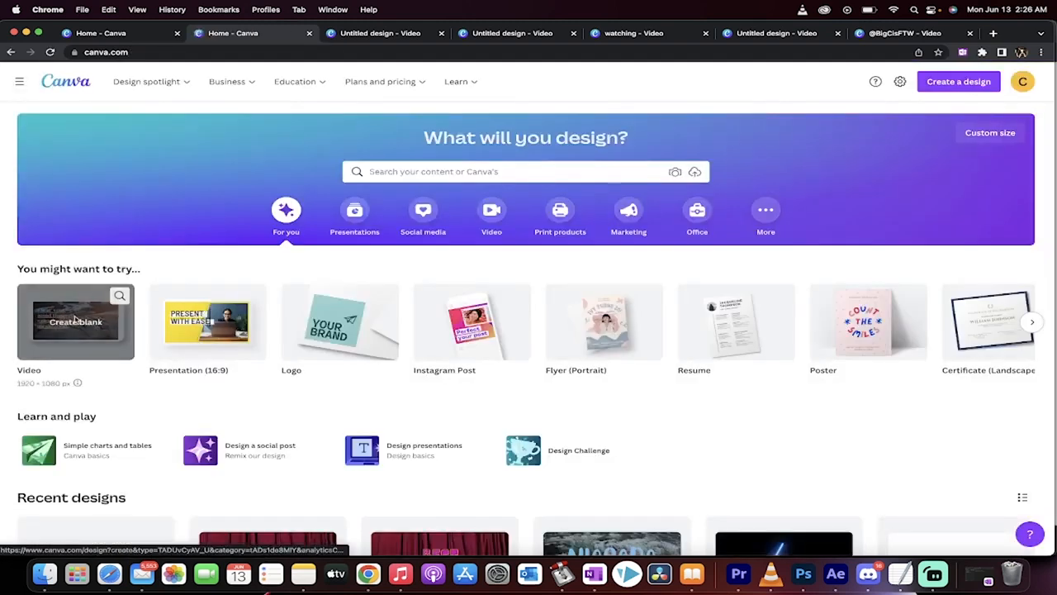
click(76, 318)
click(234, 34)
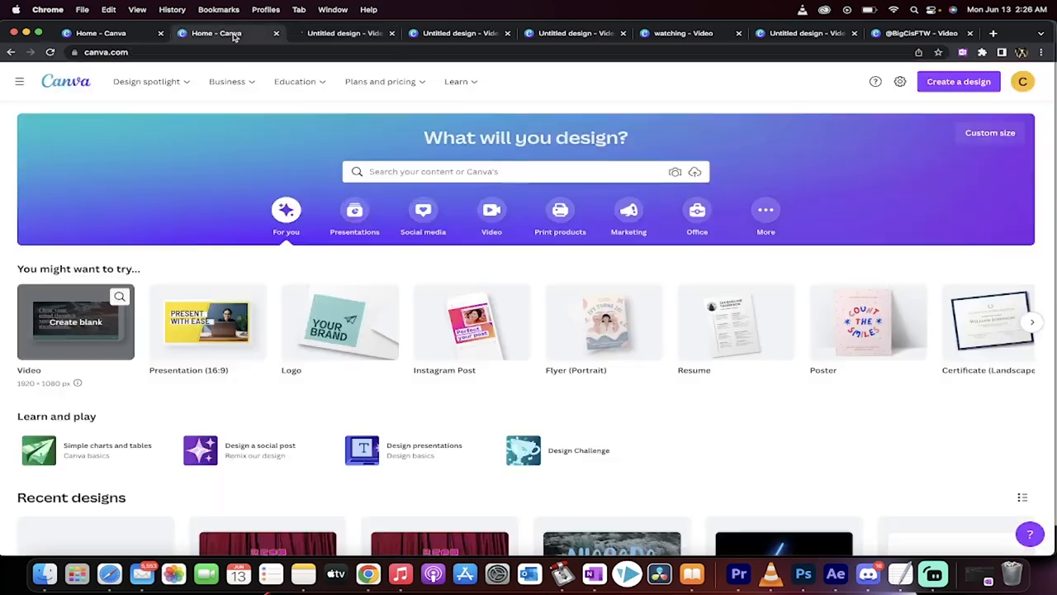
click(275, 34)
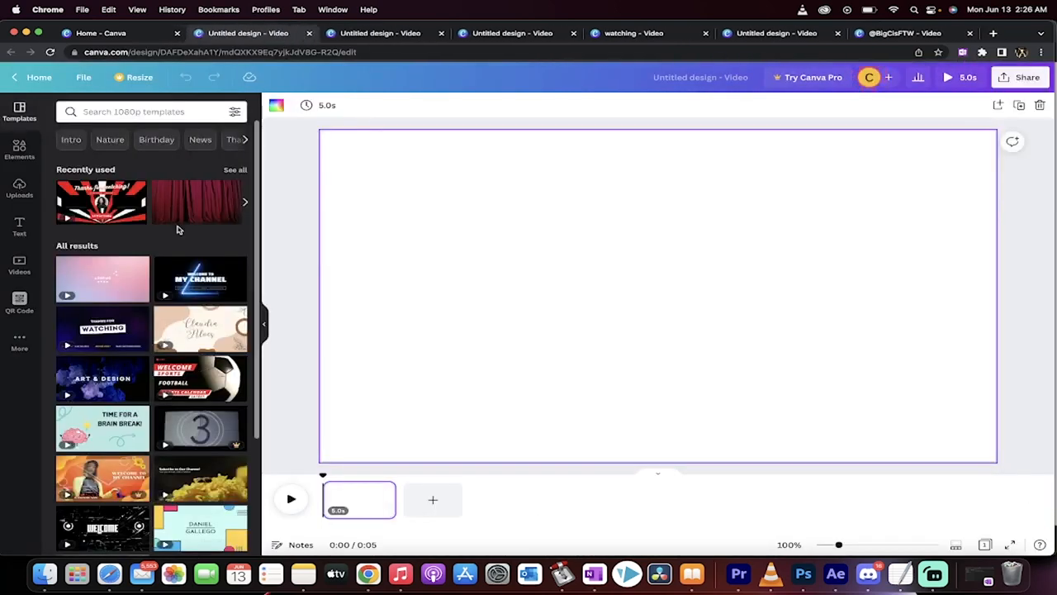
- Upload CYBERPUNK 2077.mp4 from the Movies folder in Finder to the uploaded videos
click(19, 189)
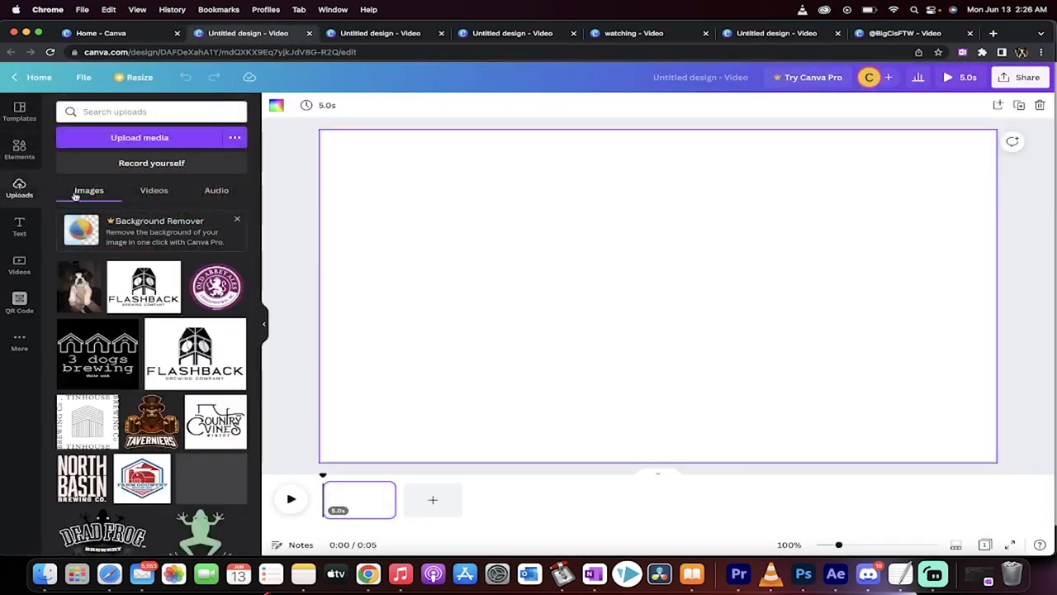
click(155, 192)
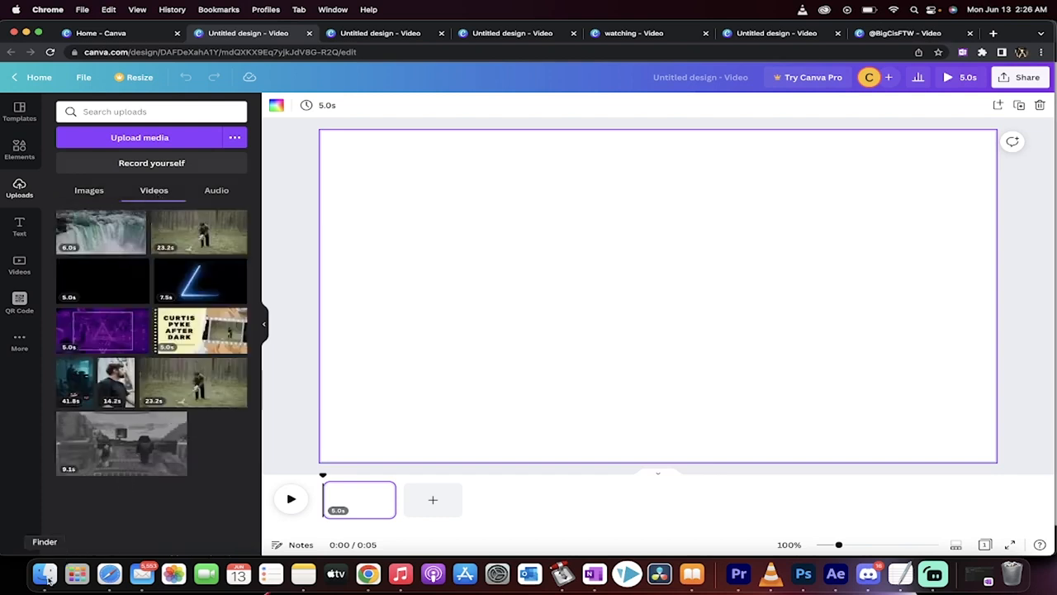
click(45, 575)
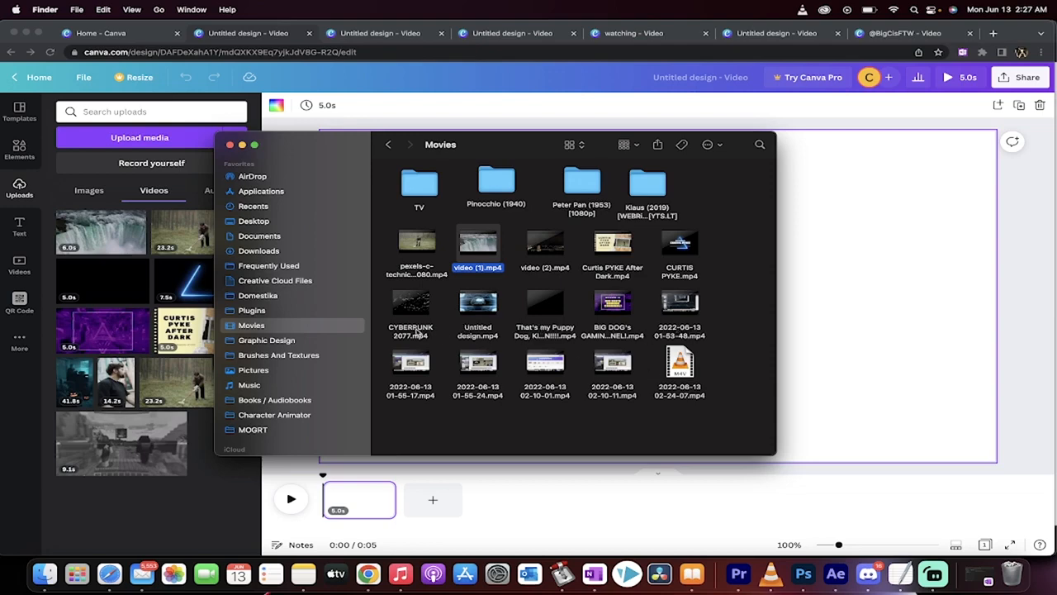
drag(417, 332, 200, 446)
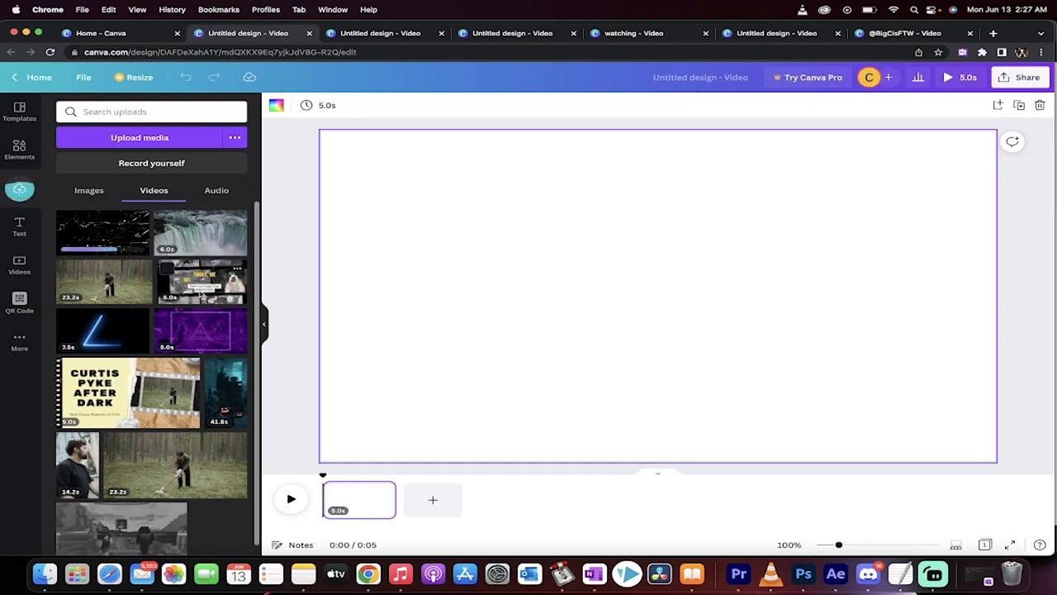
- View the uploaded images, check the Movies folder in Finder, and return to the blank video design
click(87, 191)
key(super+Tab)
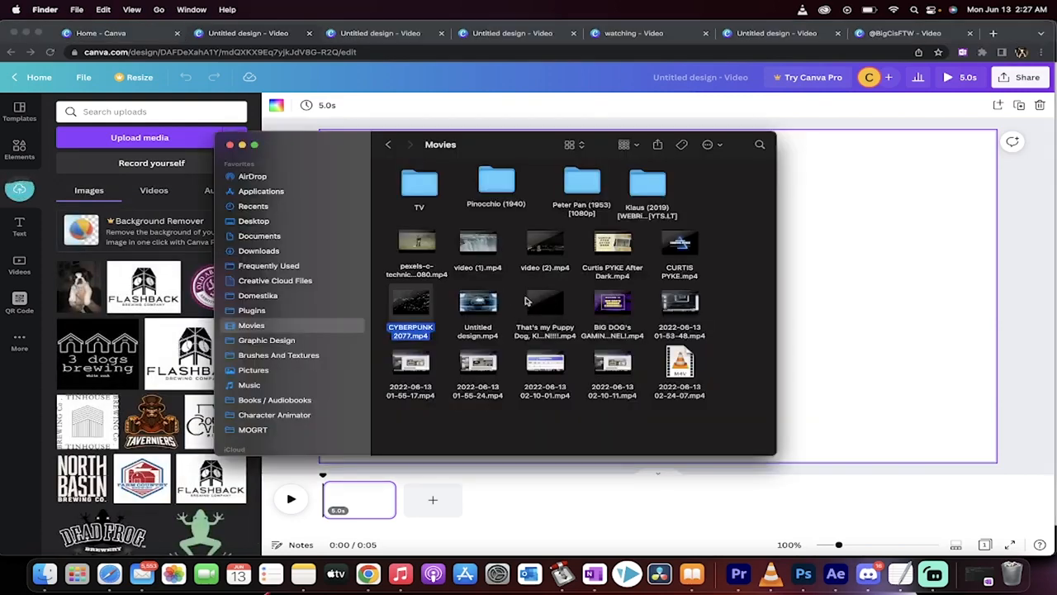
click(147, 203)
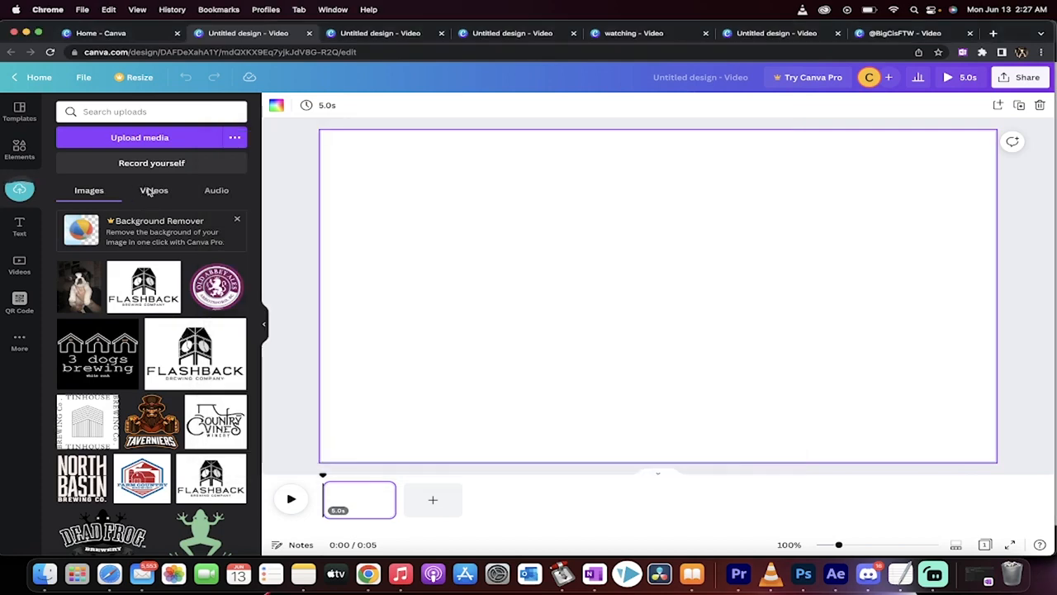
- Look through the uploaded audio and images, and return to the uploaded videos
click(149, 192)
click(218, 191)
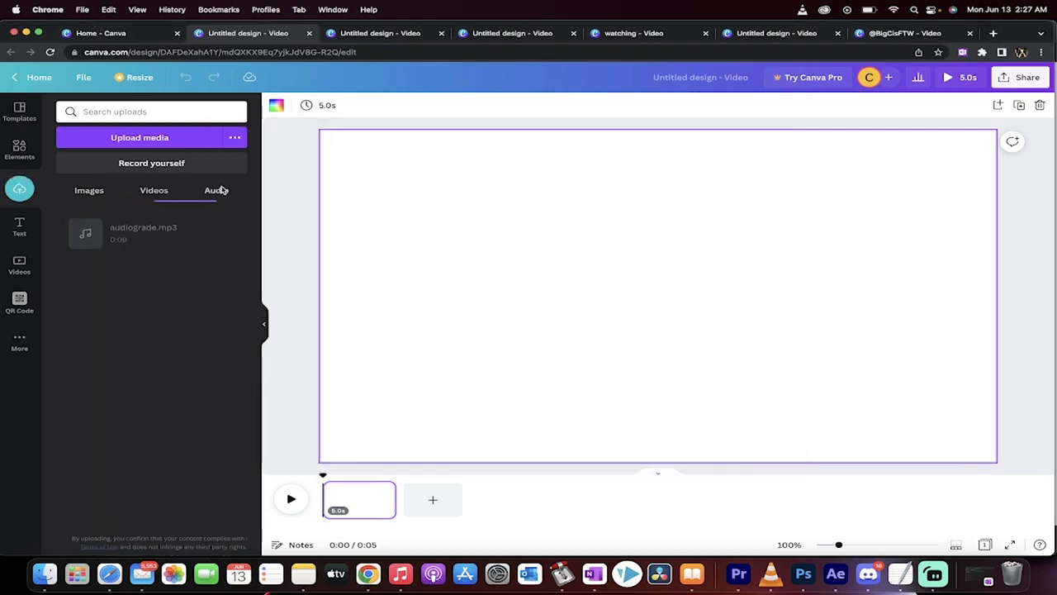
click(160, 192)
click(93, 197)
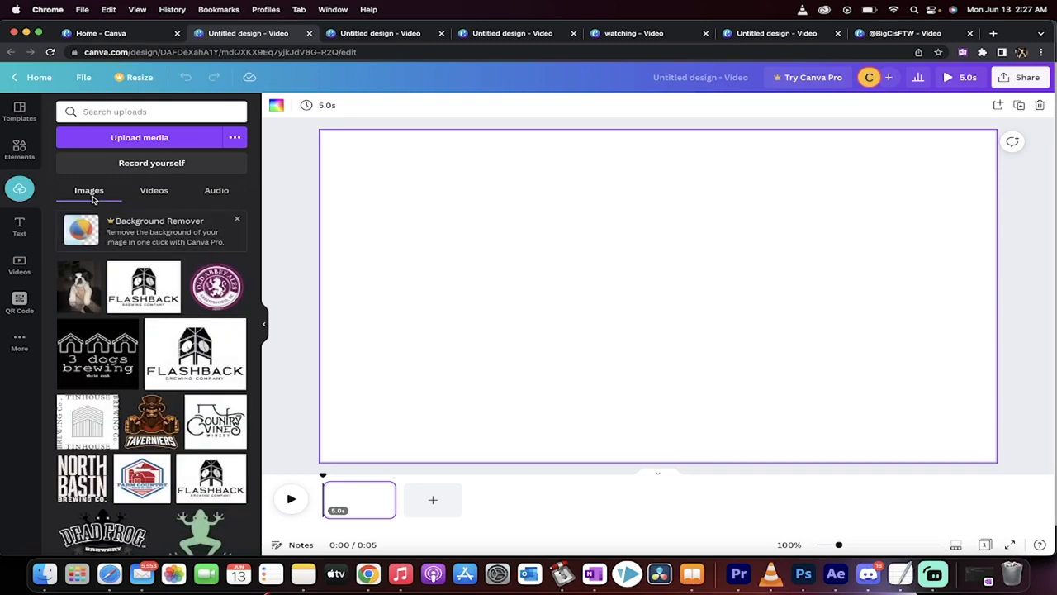
click(161, 194)
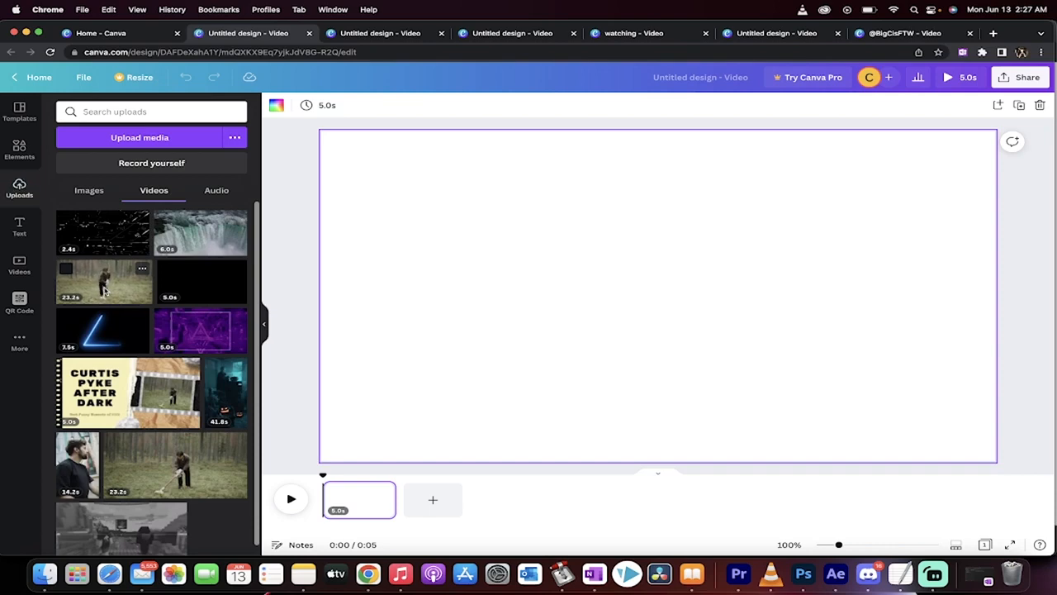
- Place the uploaded 23.2 s clip of the man vacuuming the forest on the blank page, enlarge it to fill the page and centre it
drag(97, 289, 411, 183)
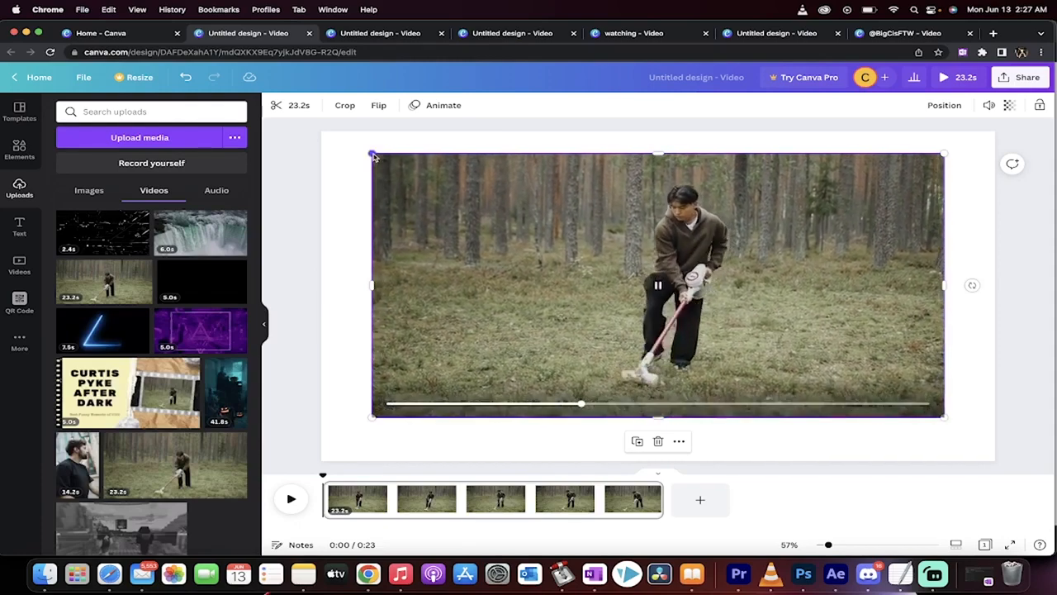
drag(372, 157, 318, 136)
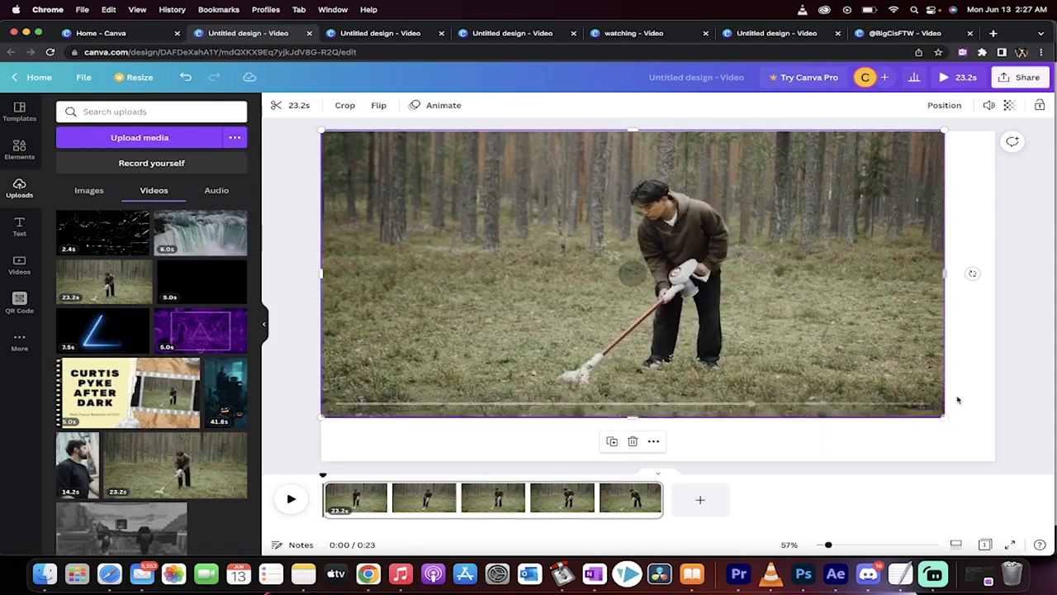
drag(949, 423, 1034, 477)
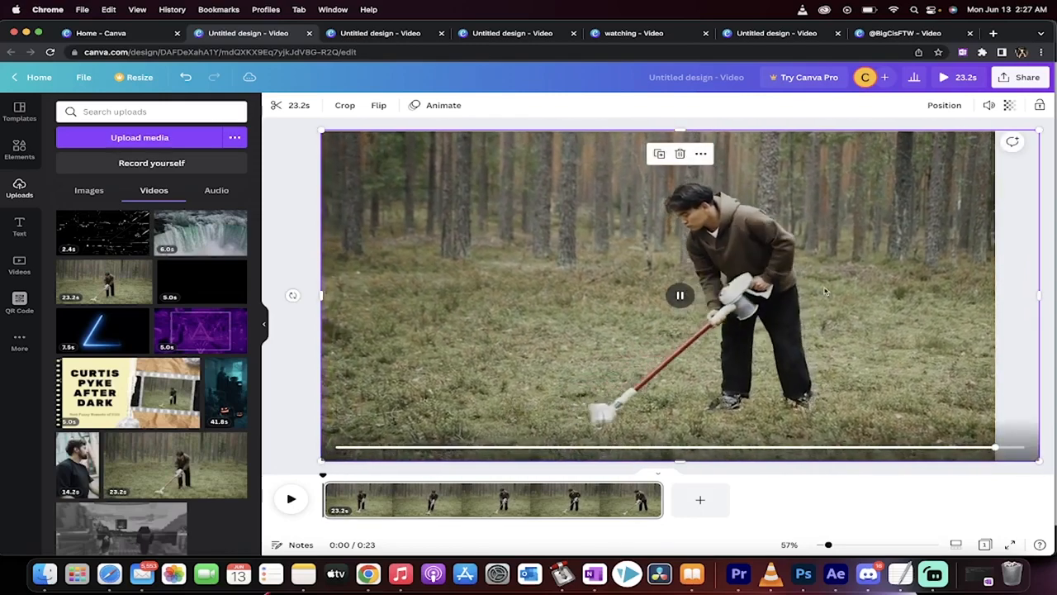
drag(824, 290, 802, 288)
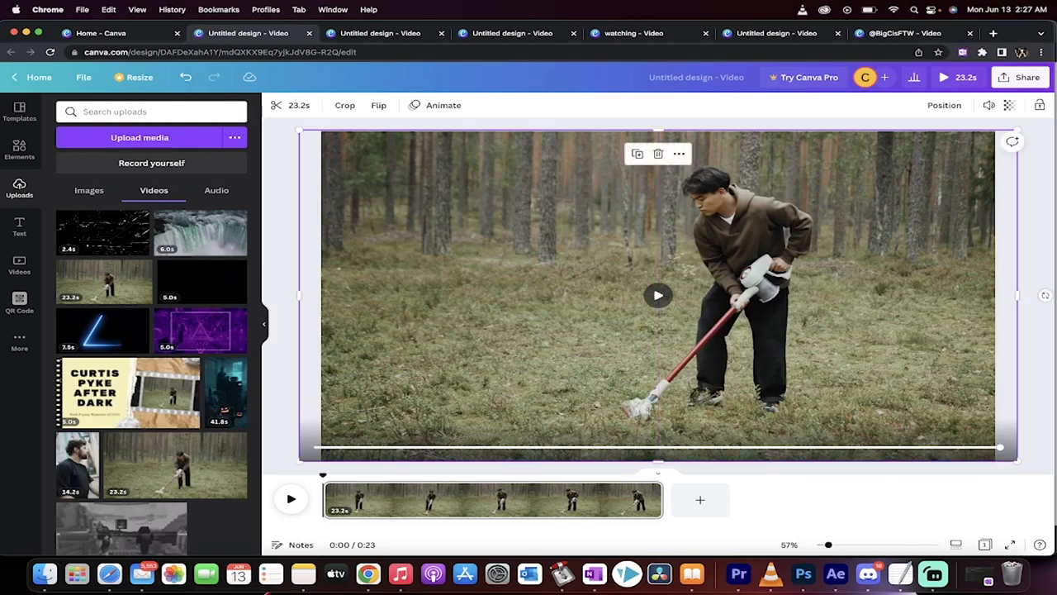
click(1046, 338)
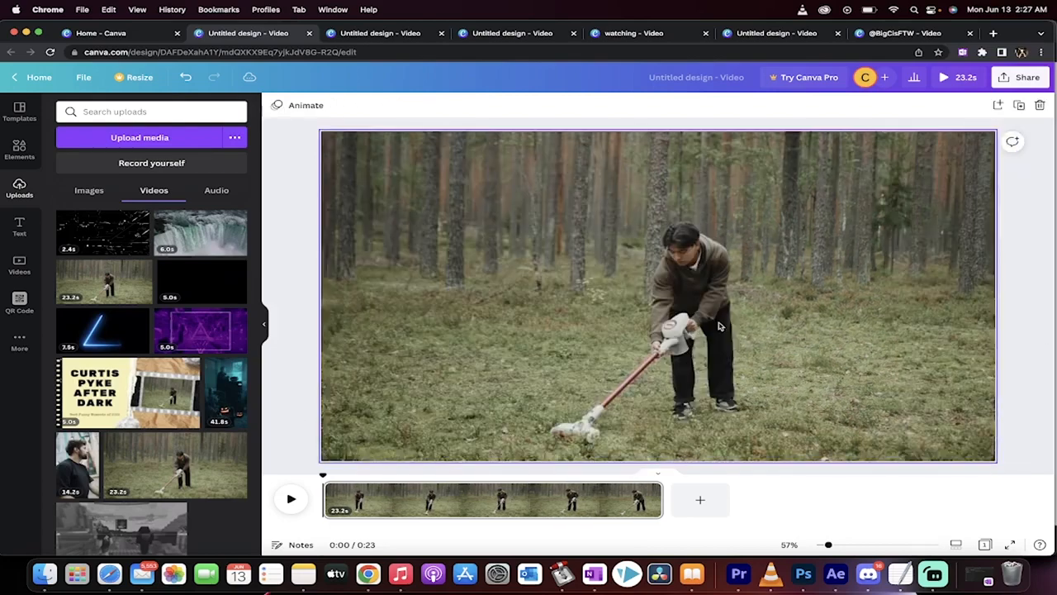
- Preview the first few seconds of the video and return the playhead to the start
click(300, 498)
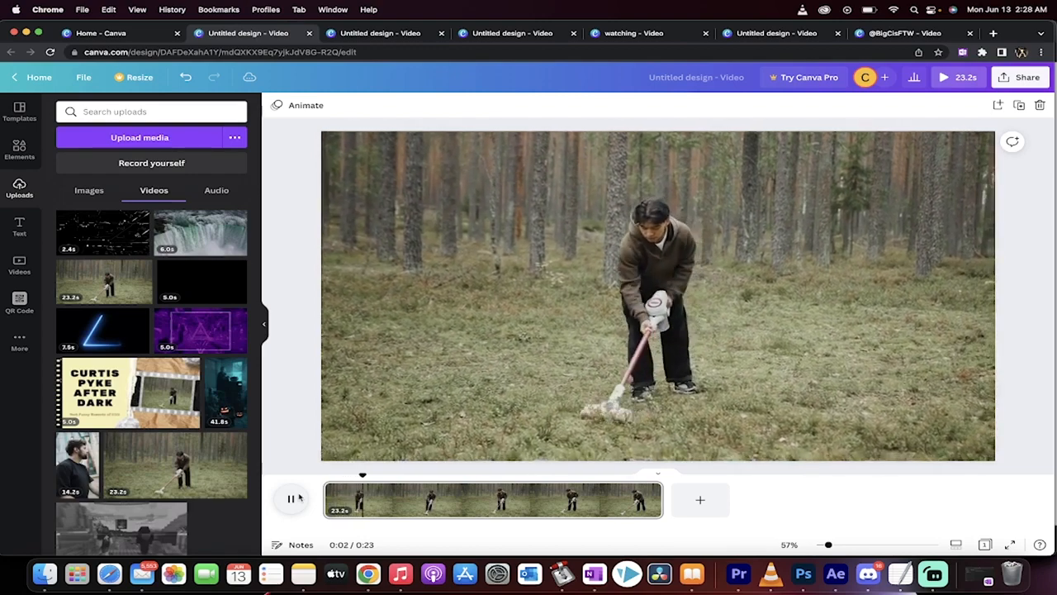
click(294, 498)
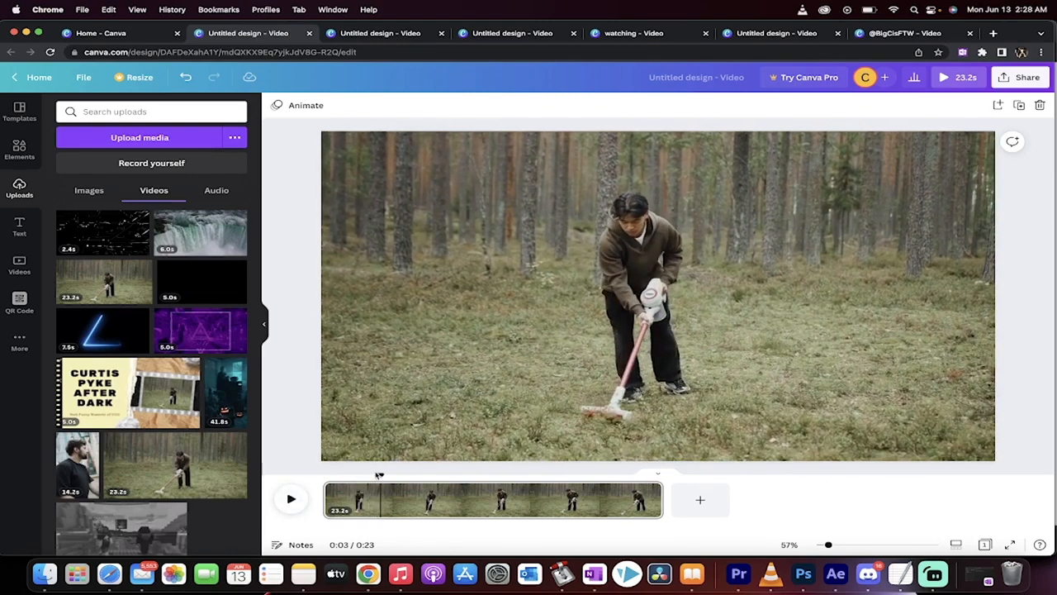
drag(378, 473, 320, 477)
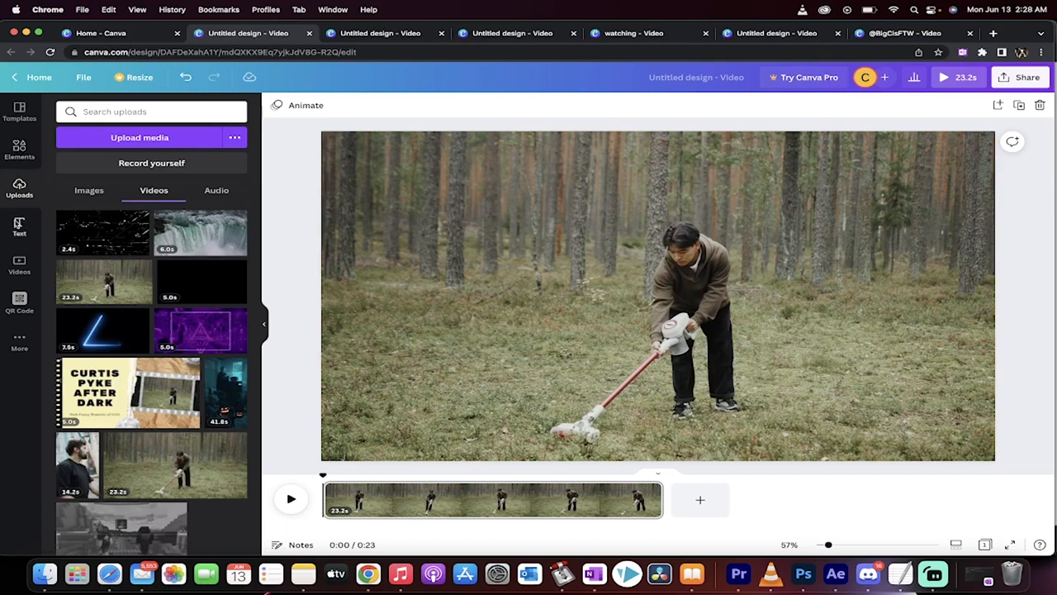
- Add a heading reading HELLO over the clip and delete it again
click(19, 225)
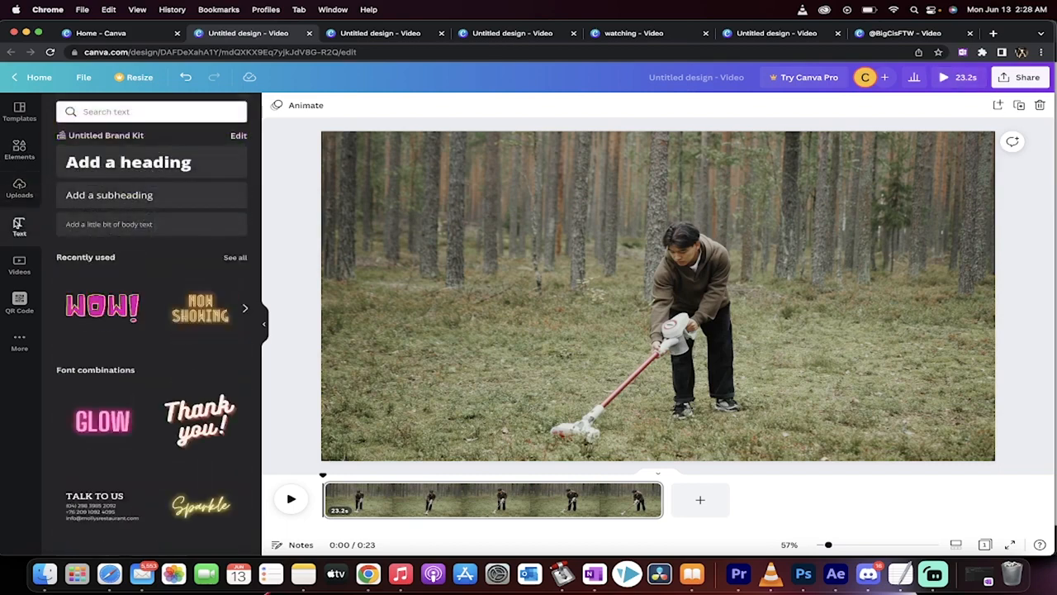
click(157, 164)
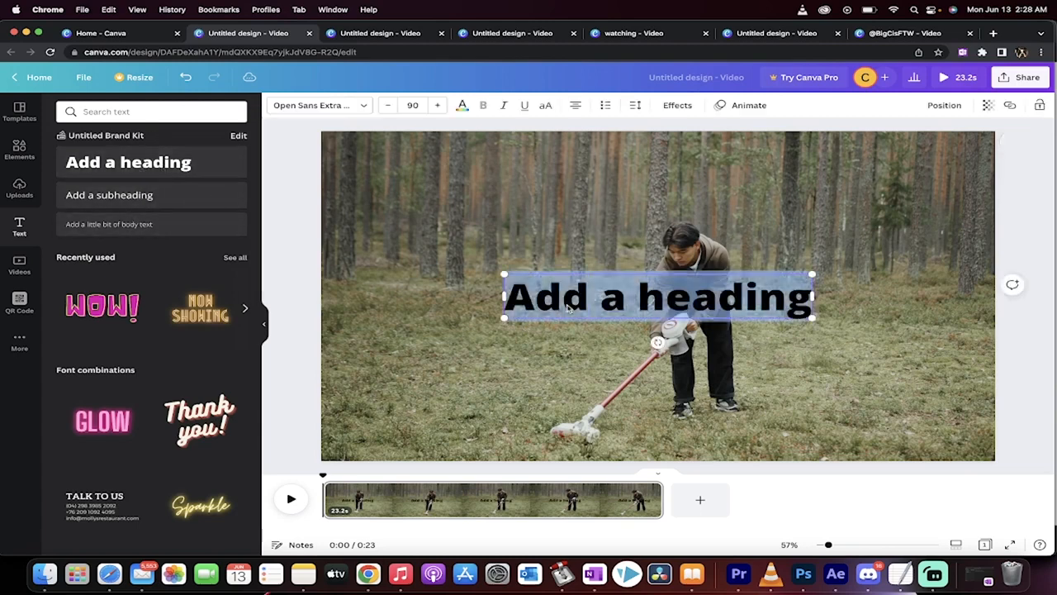
text(HELLO)
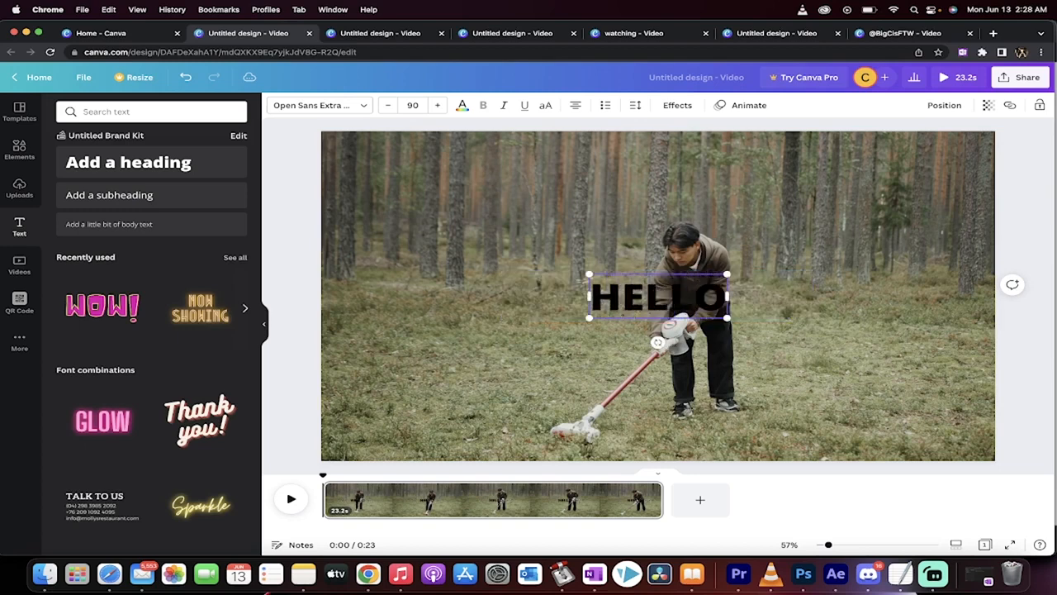
click(422, 195)
click(619, 303)
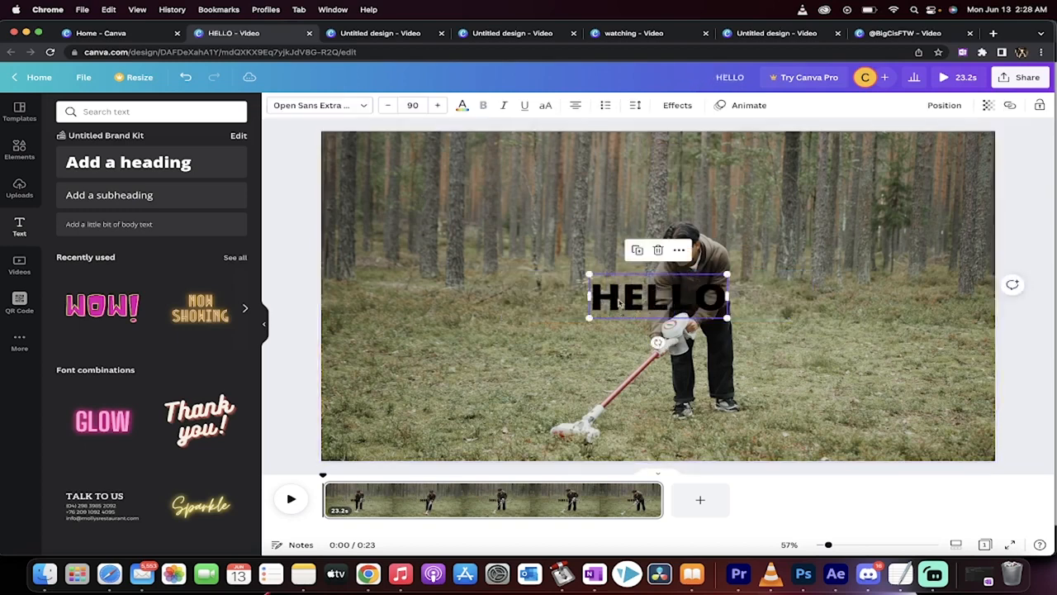
key(Delete)
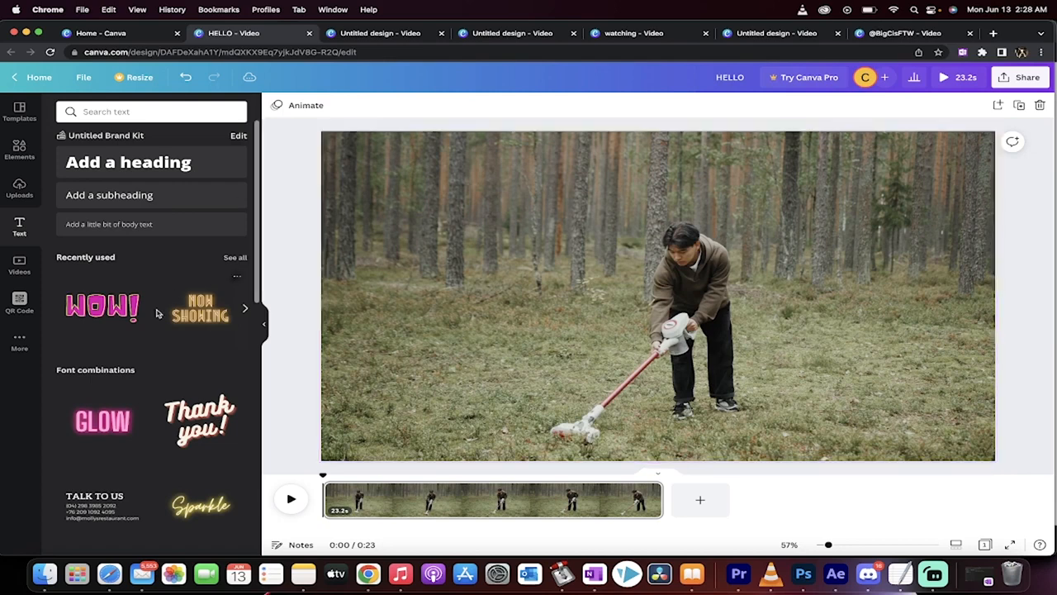
- Add the RETRO font combination slightly above the centre of the clip with the wording DON'T EAT MUSHROOMS
scroll(140, 309, down, 3)
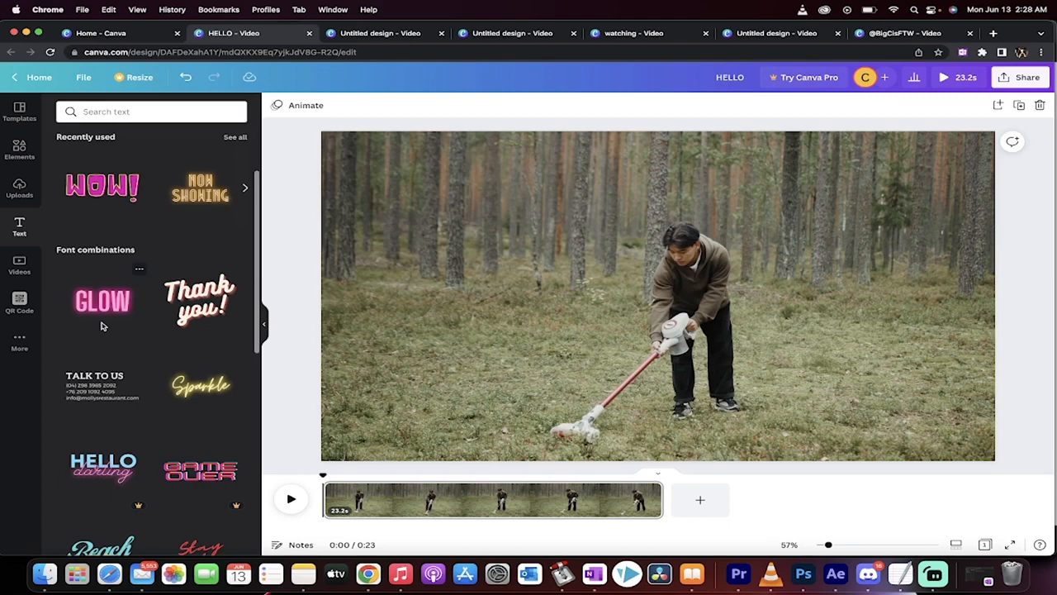
scroll(102, 325, down, 1)
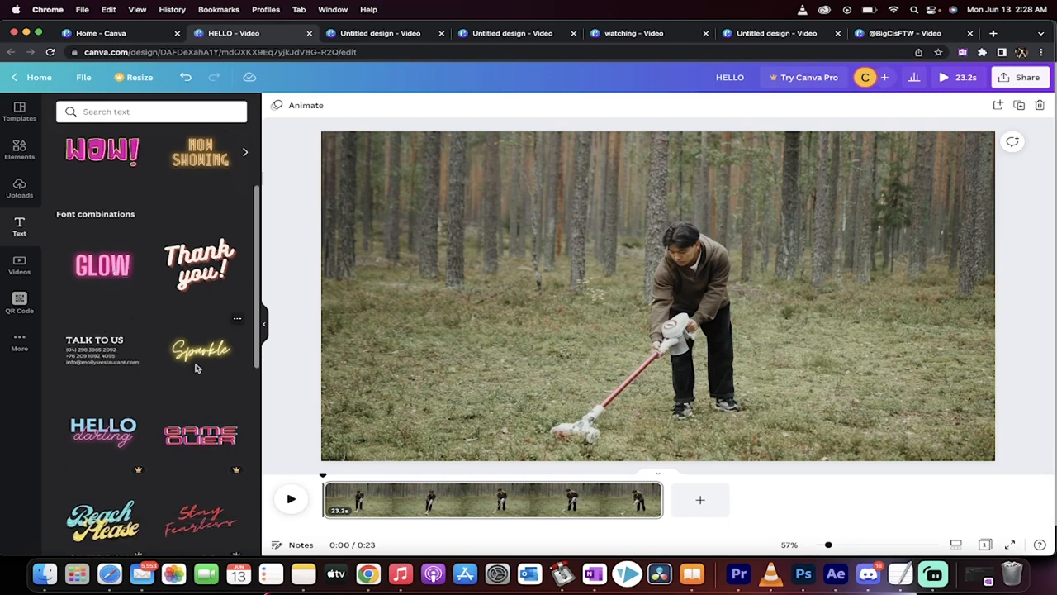
scroll(219, 369, down, 3)
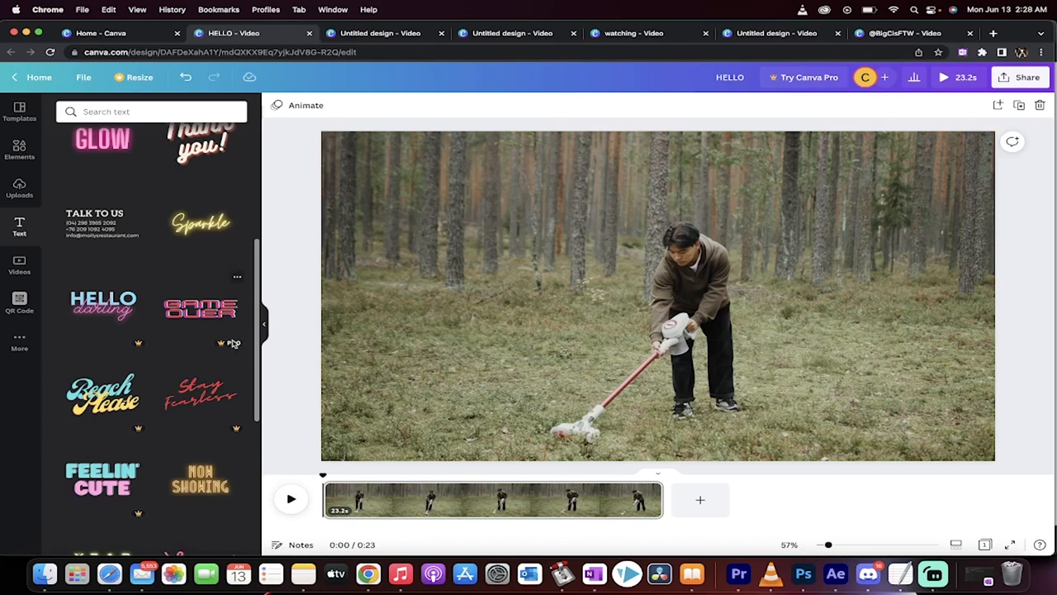
scroll(180, 392, down, 3)
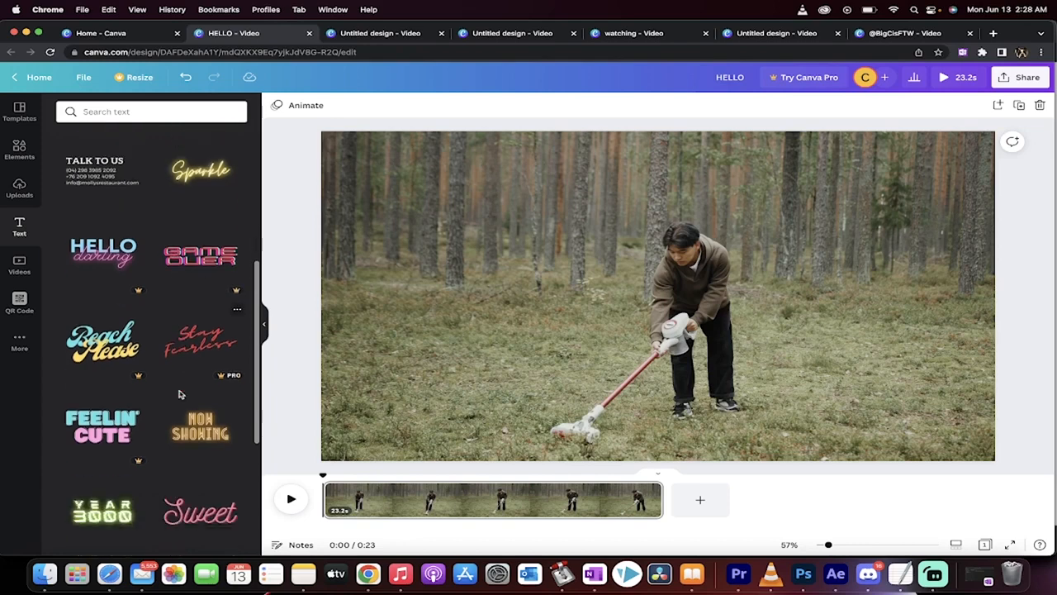
scroll(213, 356, down, 10)
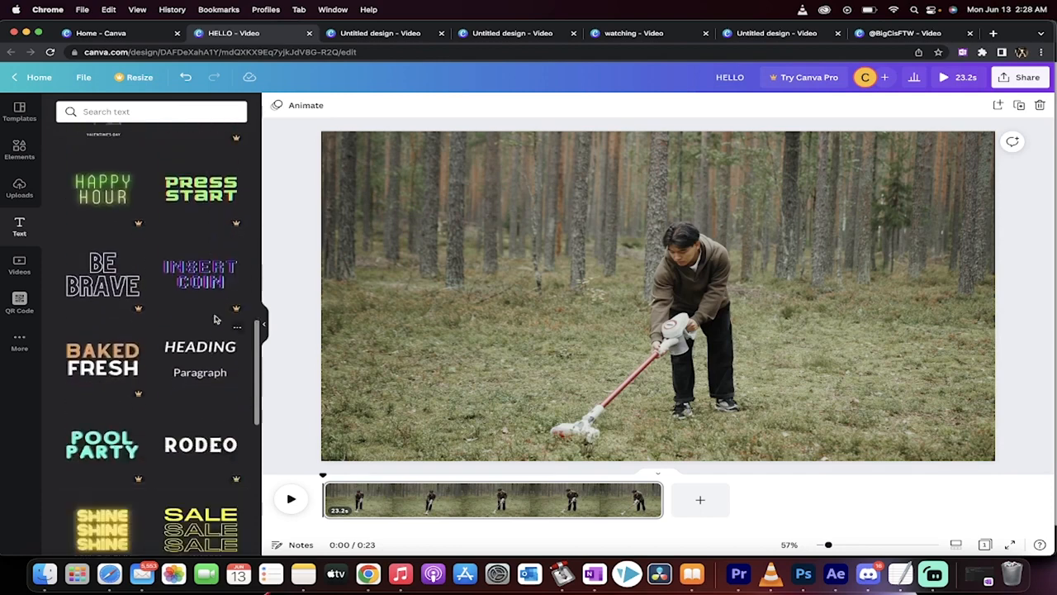
scroll(202, 372, down, 9)
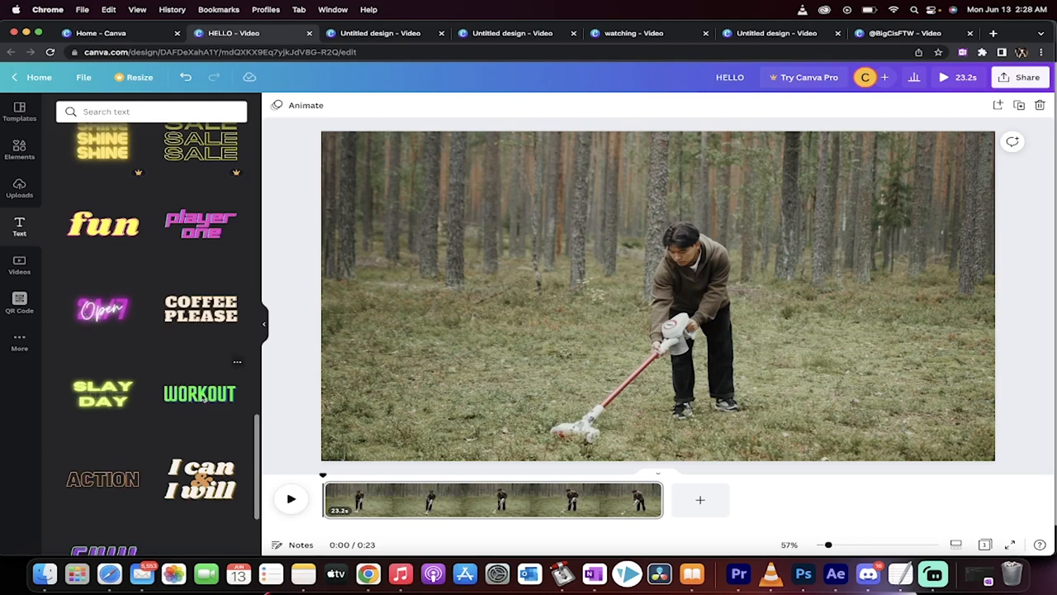
scroll(202, 396, down, 5)
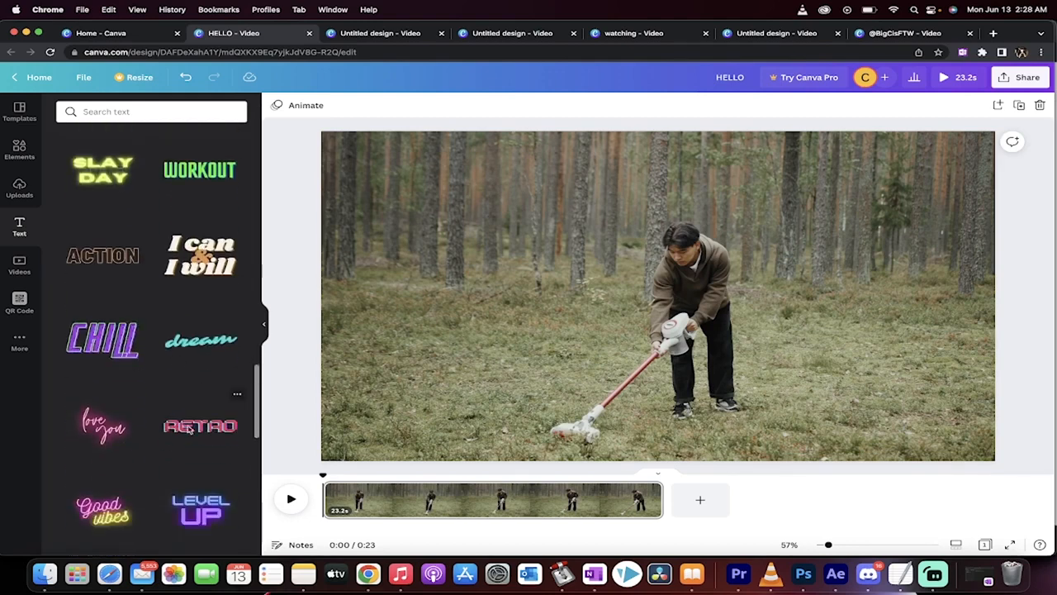
click(189, 427)
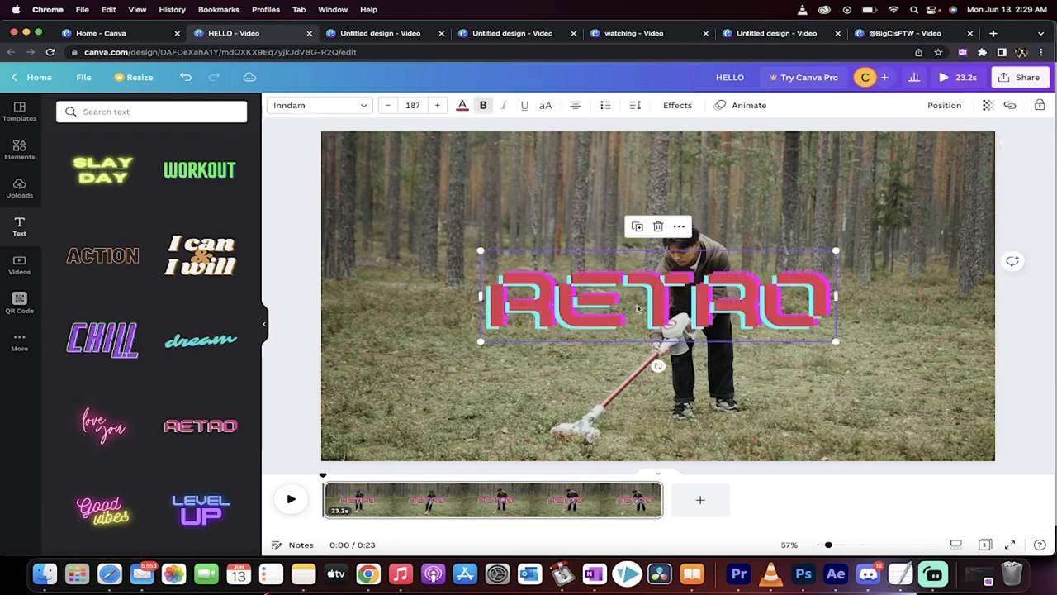
drag(636, 309, 629, 257)
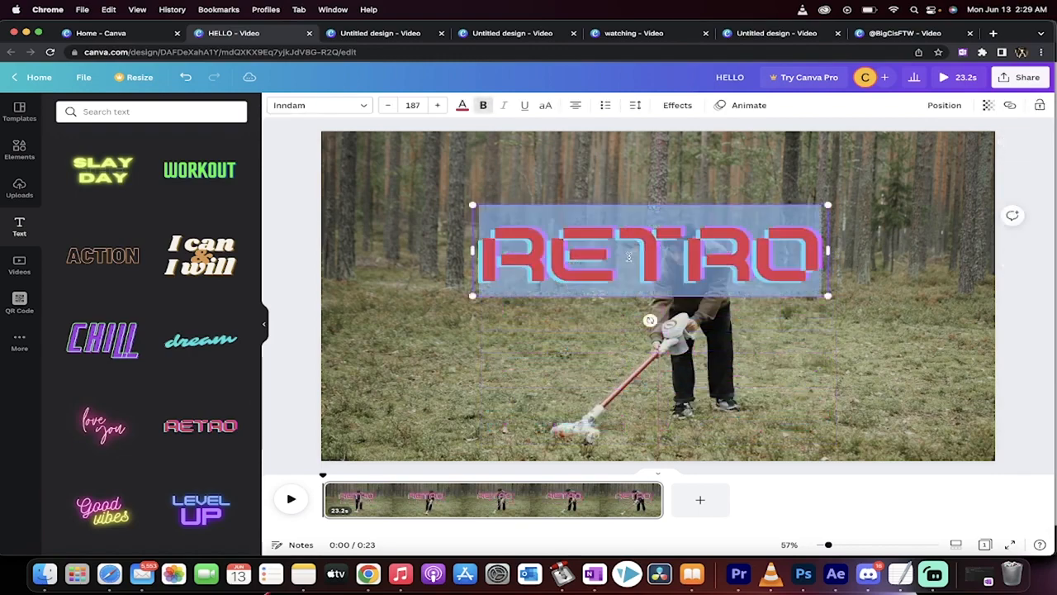
text(DONT EAT)
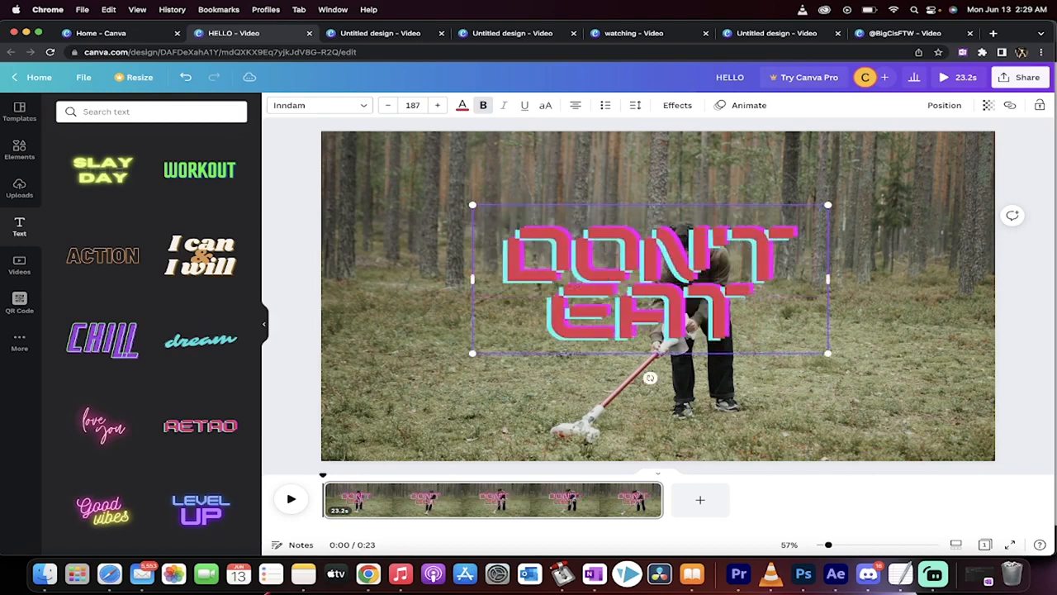
text( MUSHROOMS)
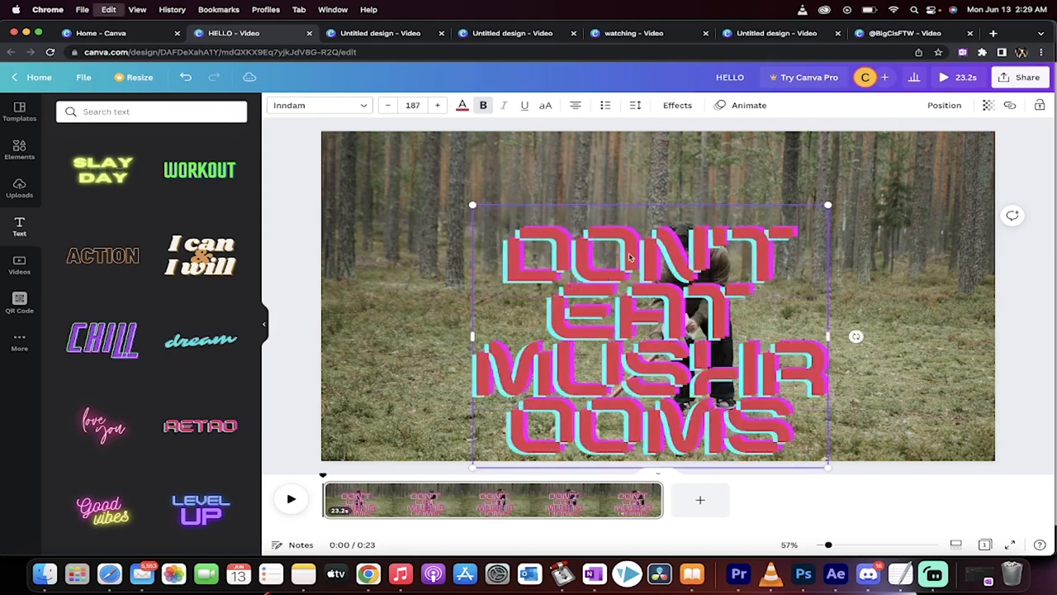
- Reduce the font size of the entire DON'T EAT MUSHROOMS text to 101 so it fits on two lines
key(super+a)
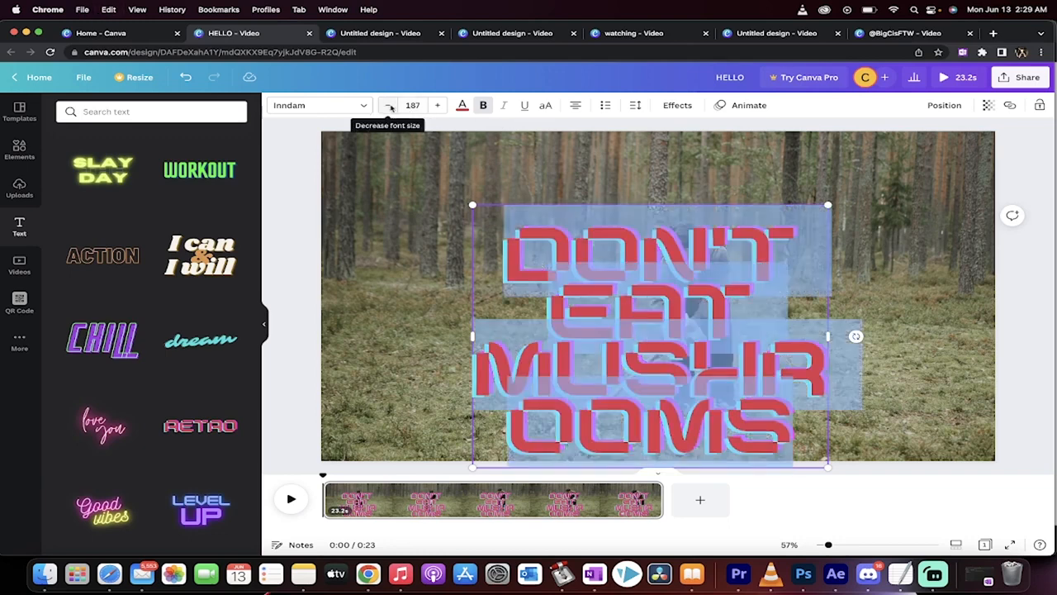
click(388, 105)
click(388, 105)
click(388, 105)
click(388, 105)
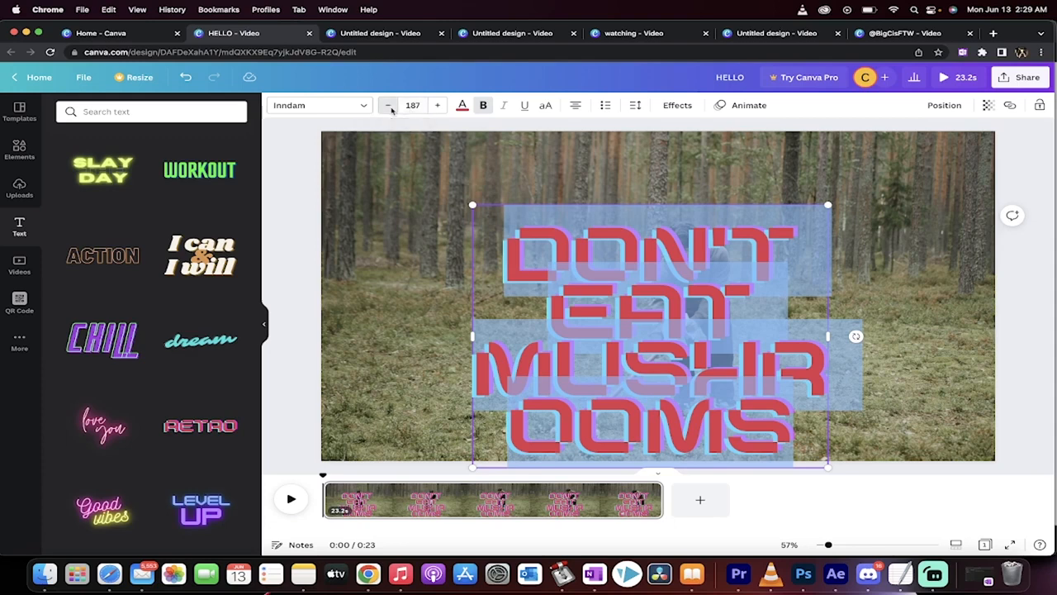
click(388, 105)
click(388, 105)
click(388, 105)
click(388, 104)
click(388, 105)
click(388, 105)
click(388, 105)
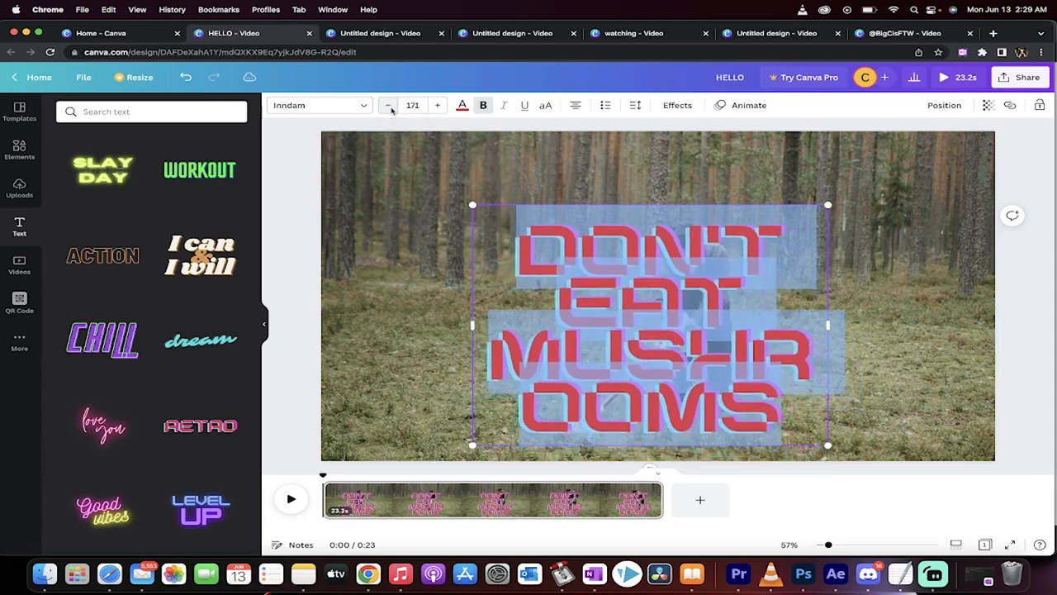
click(388, 105)
click(388, 105)
click(388, 105)
click(388, 105)
click(388, 105)
click(388, 105)
click(388, 105)
click(388, 104)
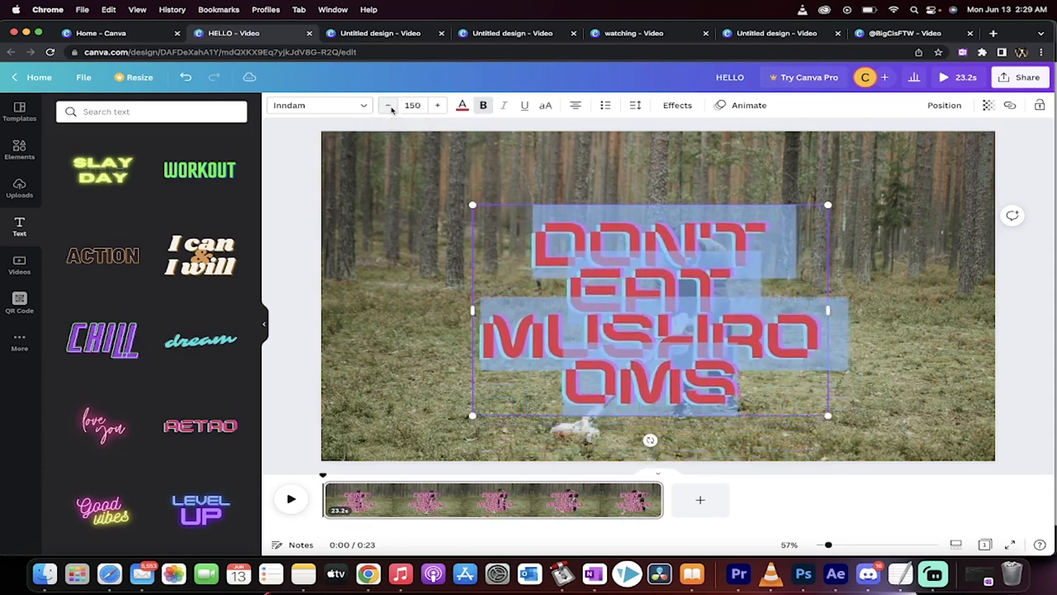
click(388, 105)
click(388, 105)
click(388, 105)
click(388, 105)
click(388, 105)
click(388, 105)
click(388, 105)
click(388, 105)
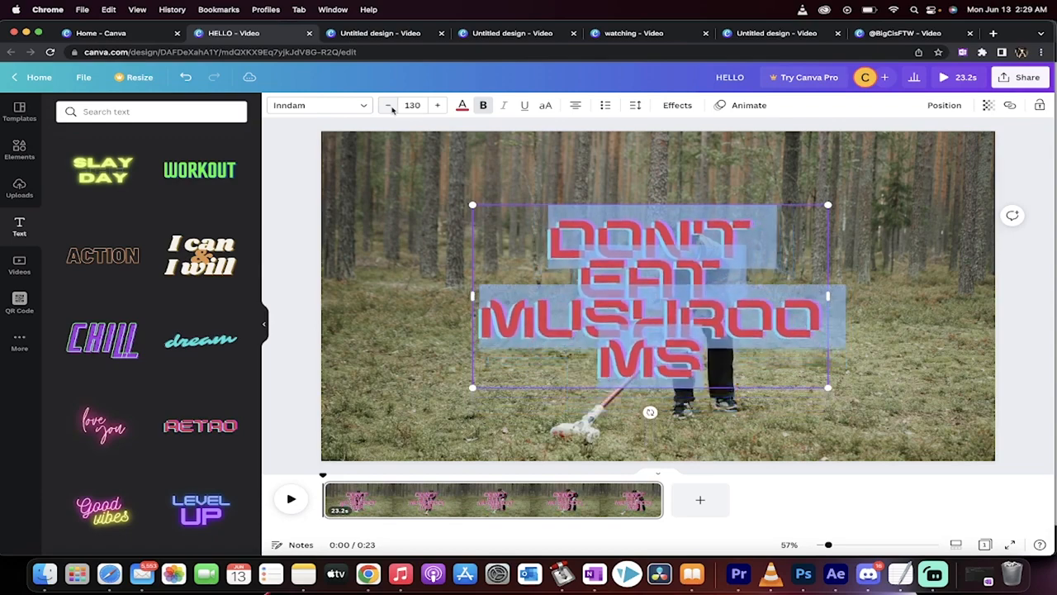
click(388, 105)
click(388, 105)
click(388, 105)
click(388, 105)
click(334, 84)
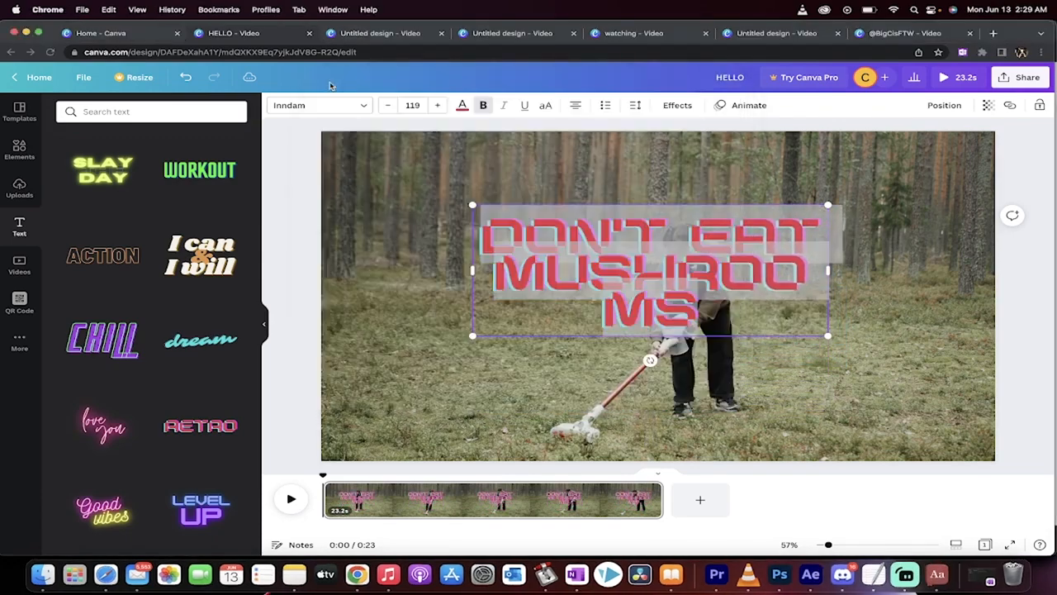
click(388, 105)
click(388, 104)
click(388, 104)
click(388, 105)
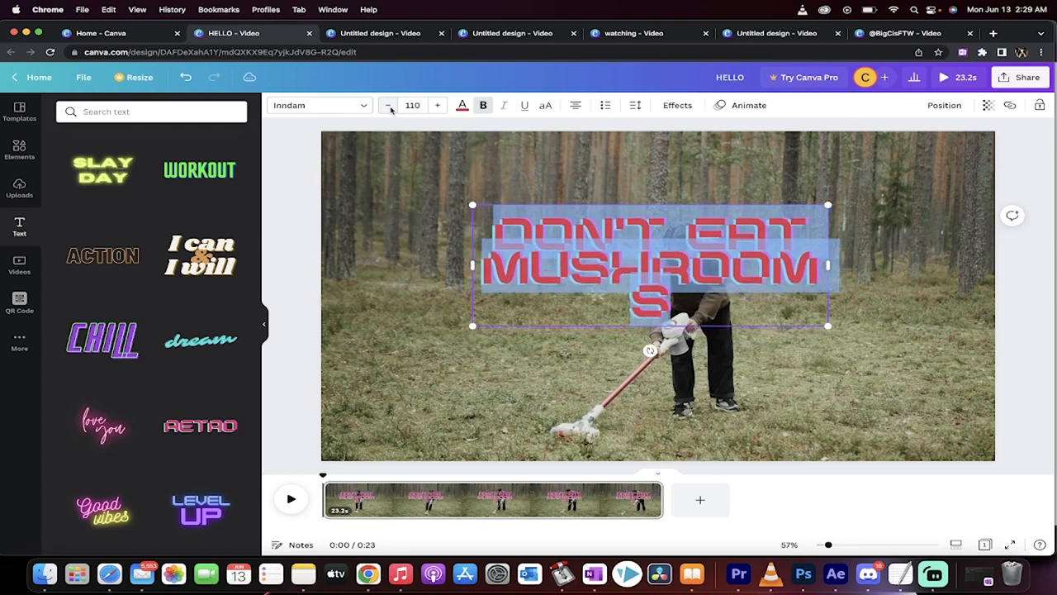
click(388, 105)
click(388, 105)
click(389, 105)
click(389, 104)
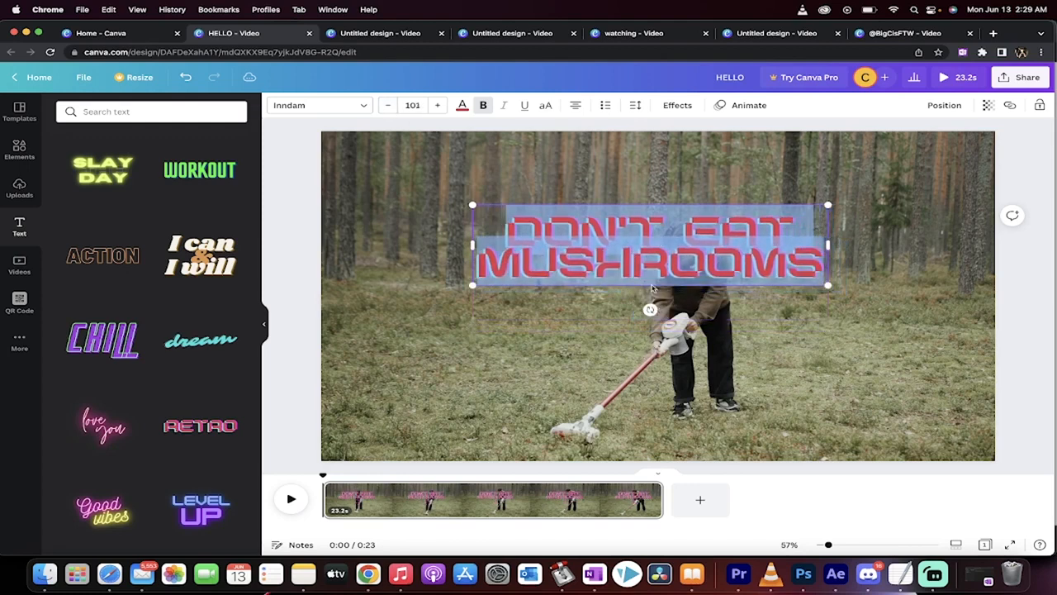
- Move the DON'T EAT MUSHROOMS text down to the lower centre of the clip
click(839, 370)
click(684, 255)
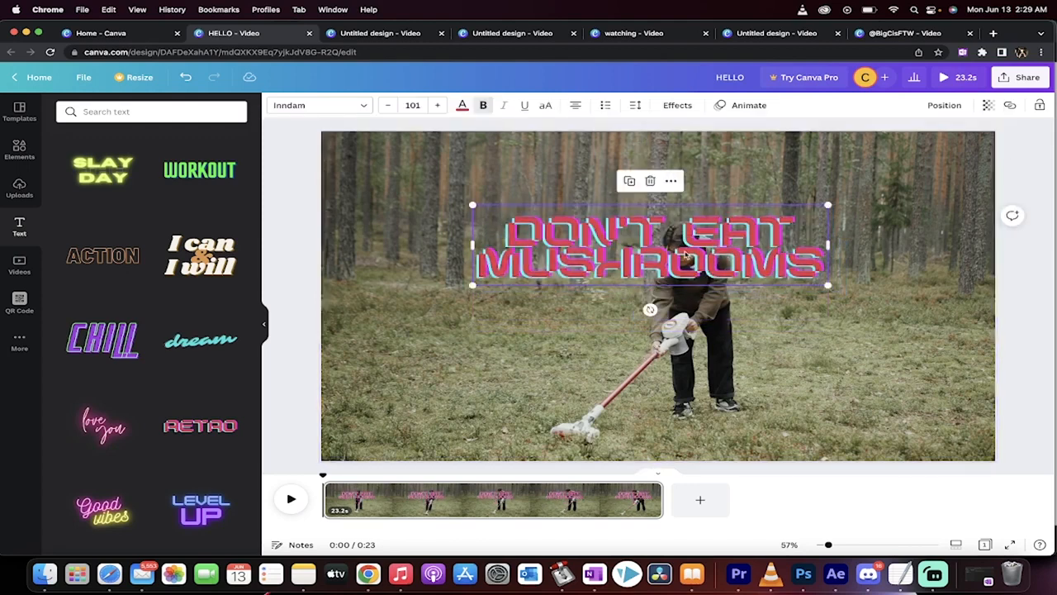
drag(717, 225, 725, 355)
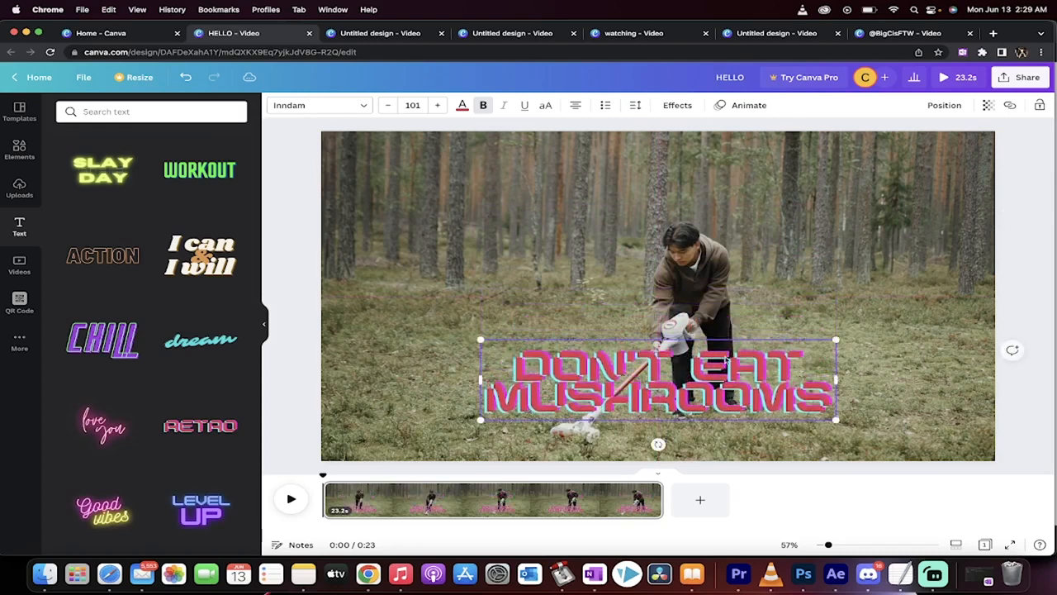
- Increase the line spacing and slightly widen the letter spacing of the entire DON'T EAT MUSHROOMS text
key(super+a)
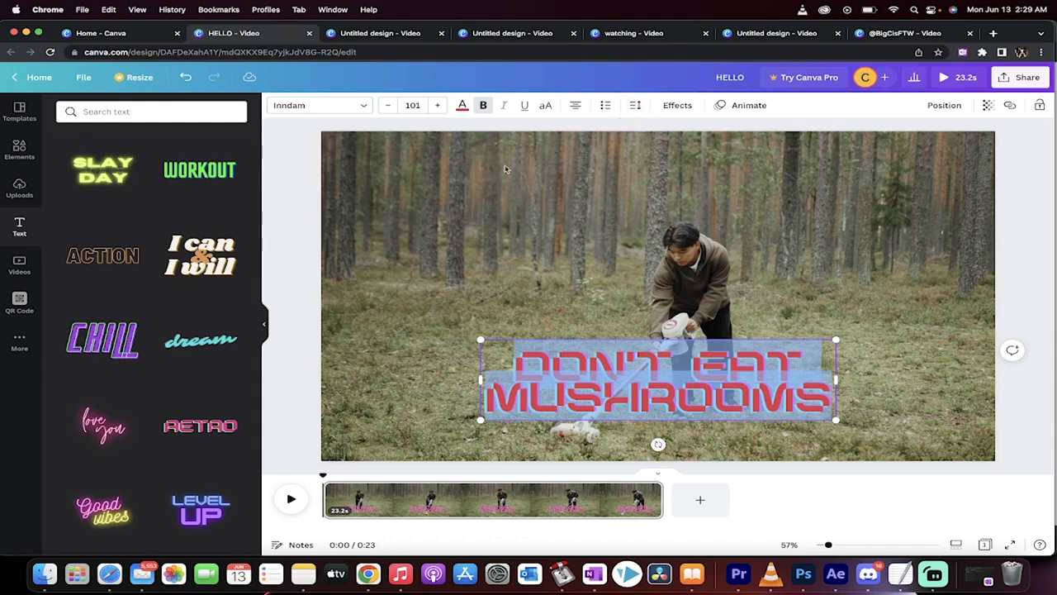
click(635, 107)
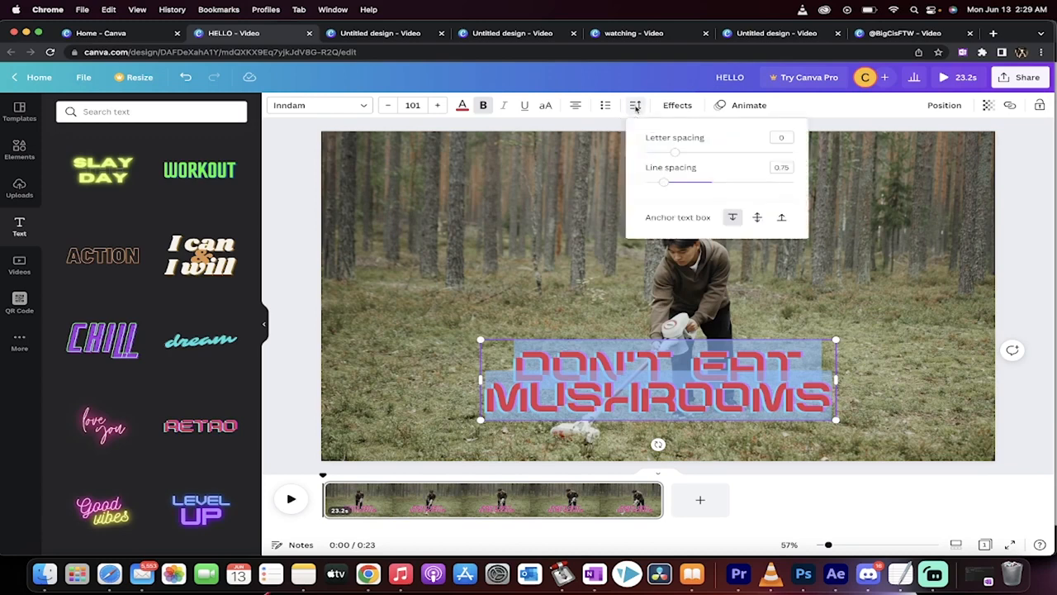
drag(663, 182, 678, 151)
click(866, 263)
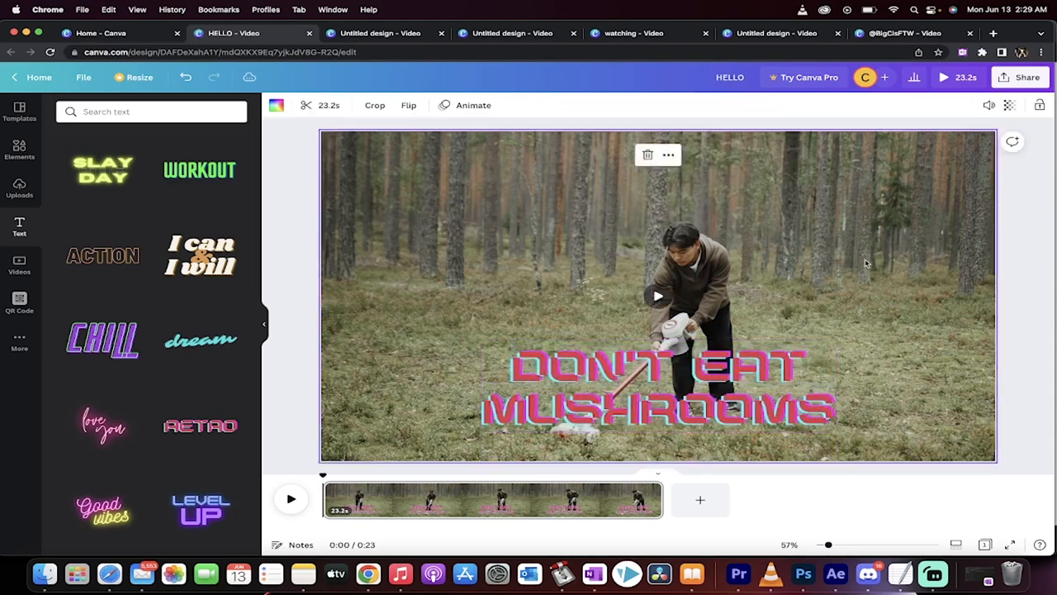
- Delete the DON'T EAT MUSHROOMS text from the clip
drag(724, 377, 712, 376)
click(710, 375)
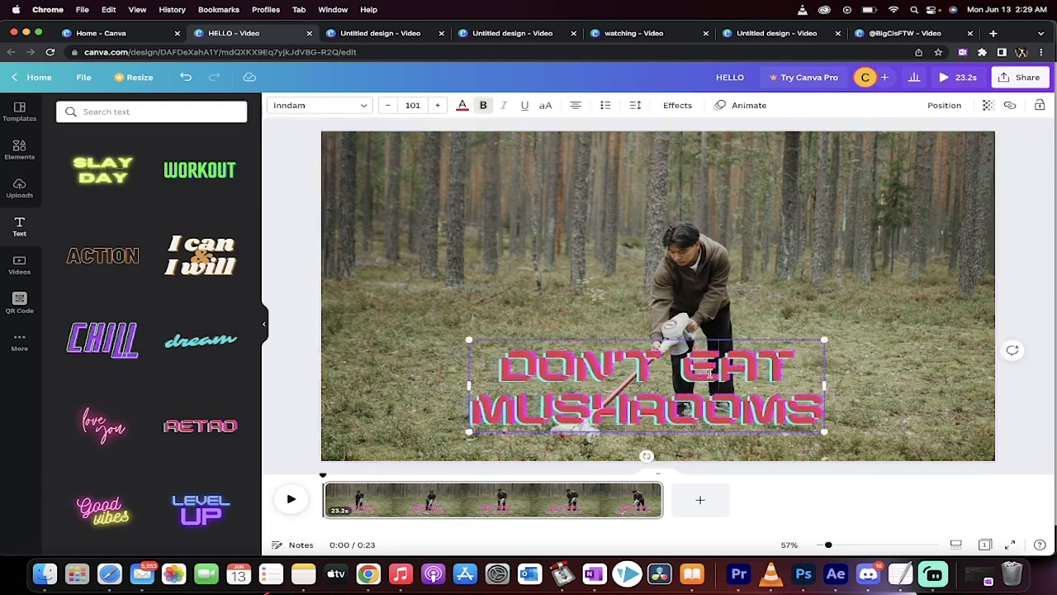
key(BackSpace)
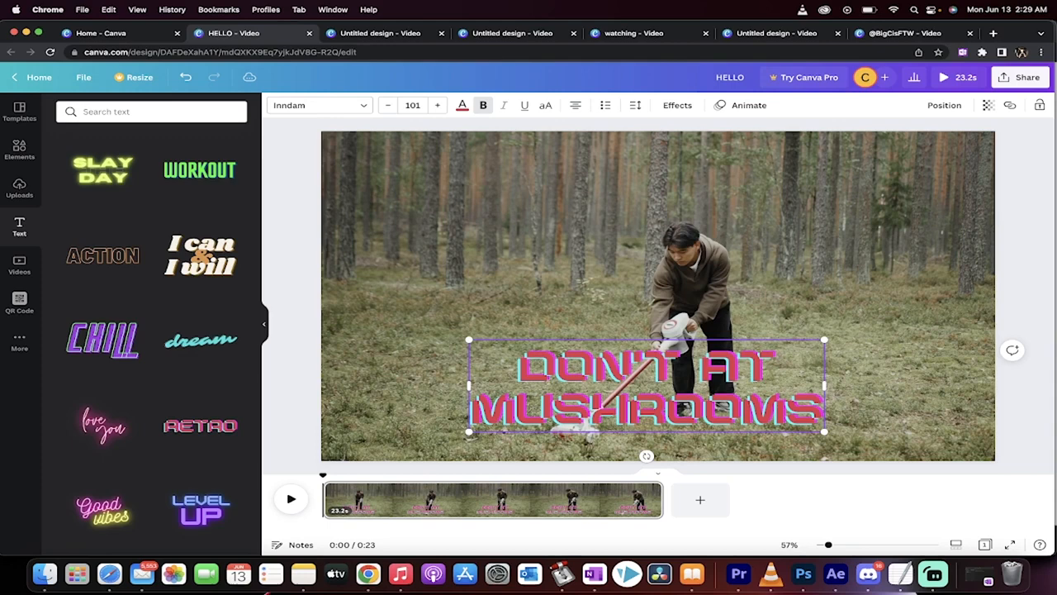
key(super+a)
click(616, 315)
click(621, 373)
key(BackSpace)
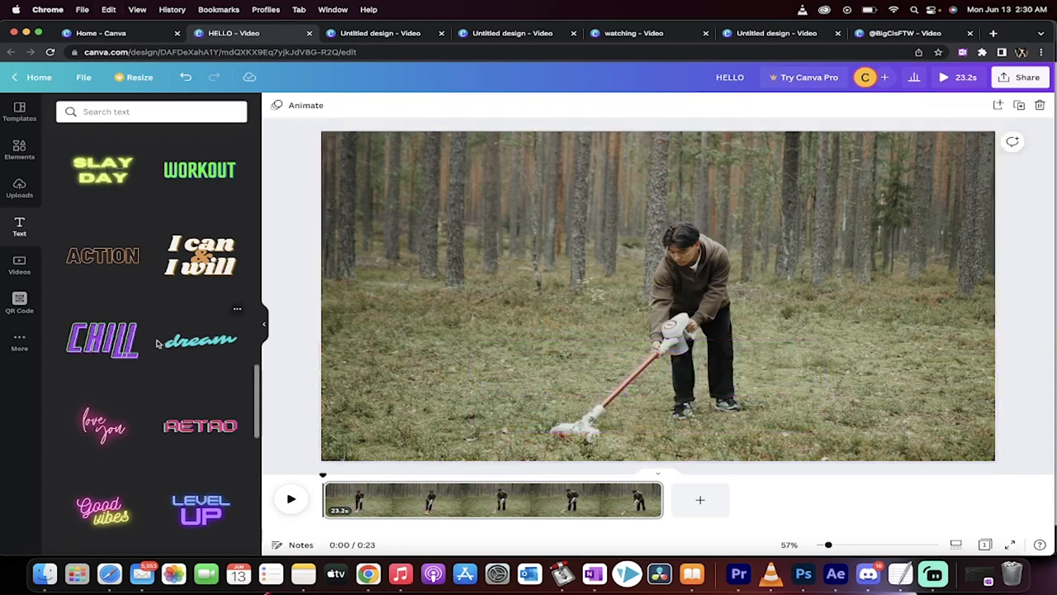
- Add the CHILL font combination, shrink it to font size 181 and place it in the lower-right corner of the clip
click(103, 338)
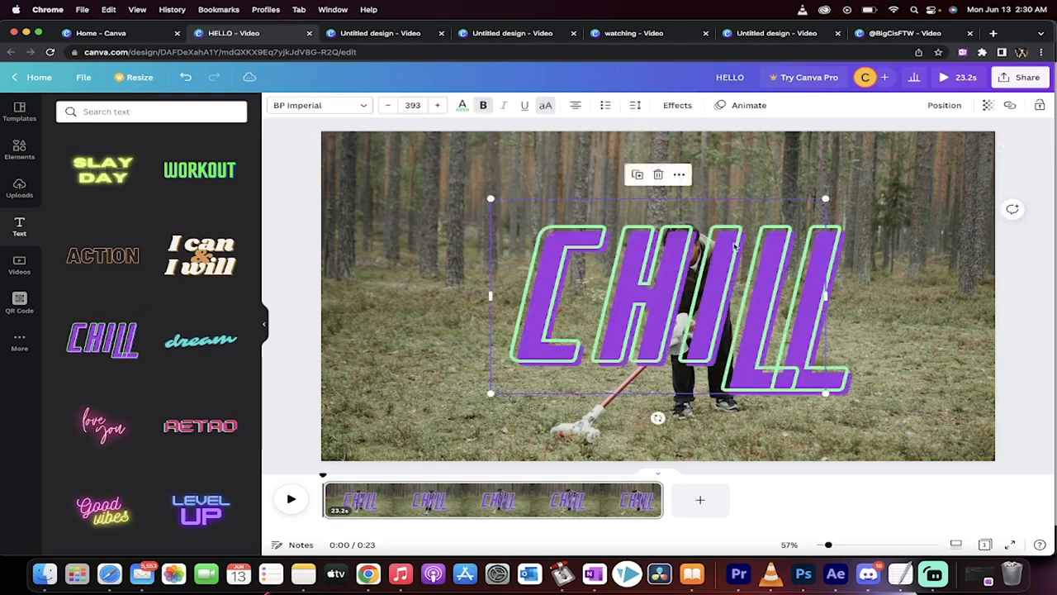
drag(827, 202, 660, 305)
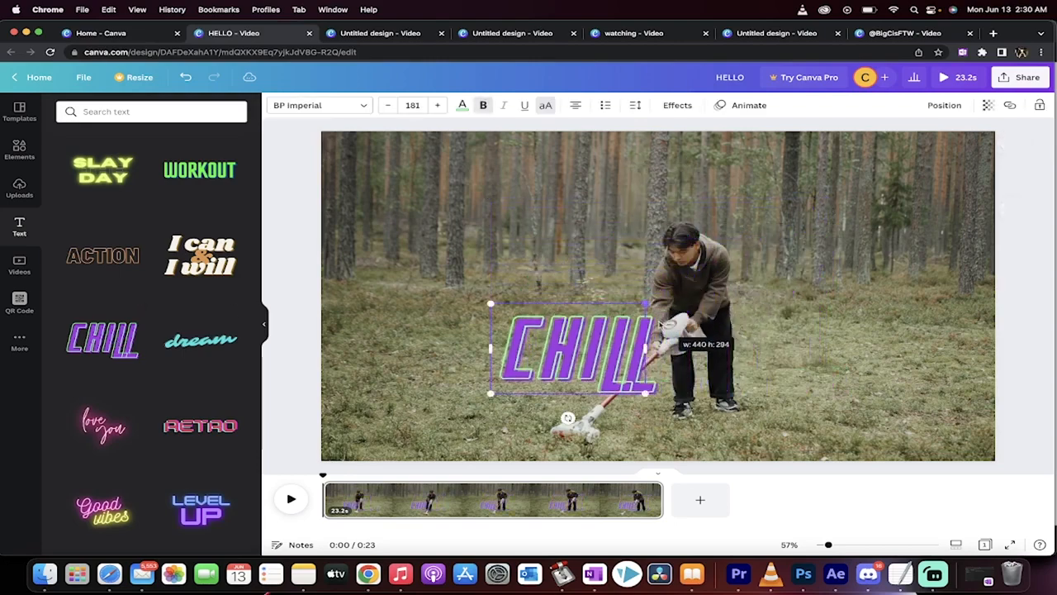
drag(592, 339, 885, 383)
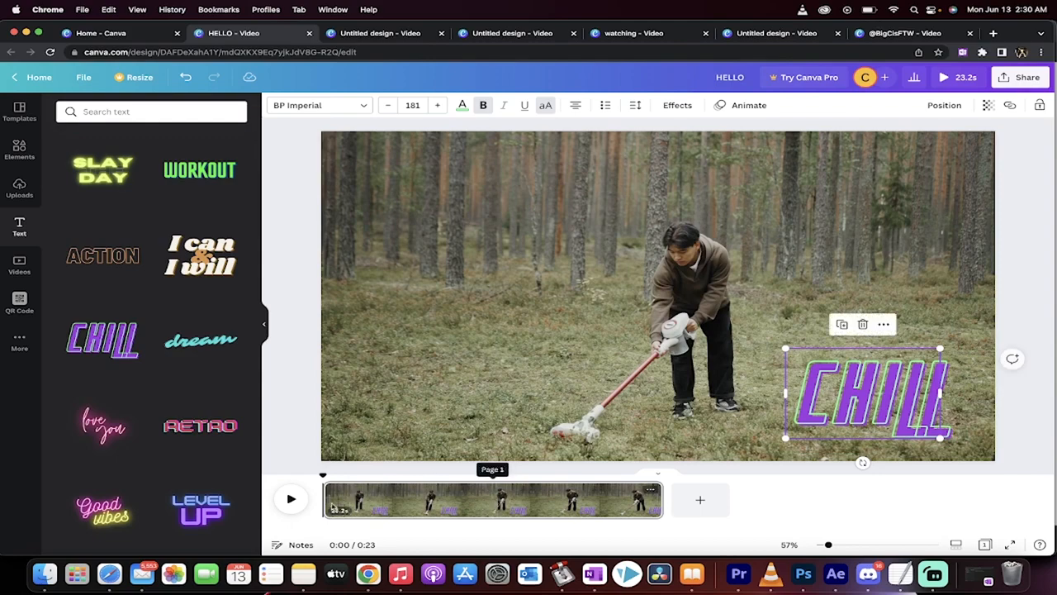
- Preview the opening of the video with the CHILL text and return the playhead to the start
click(291, 499)
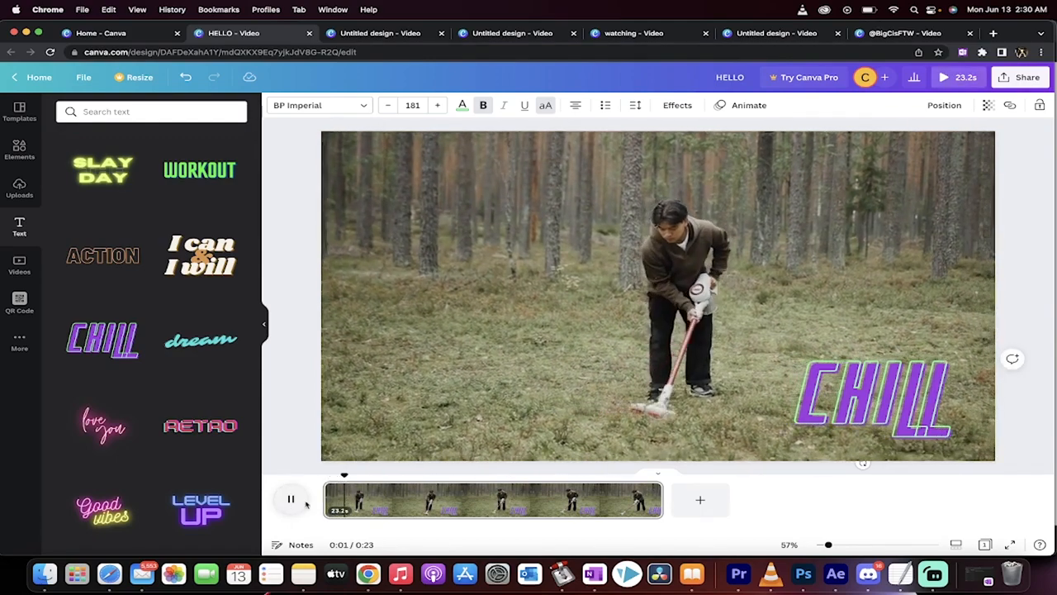
drag(357, 477, 332, 476)
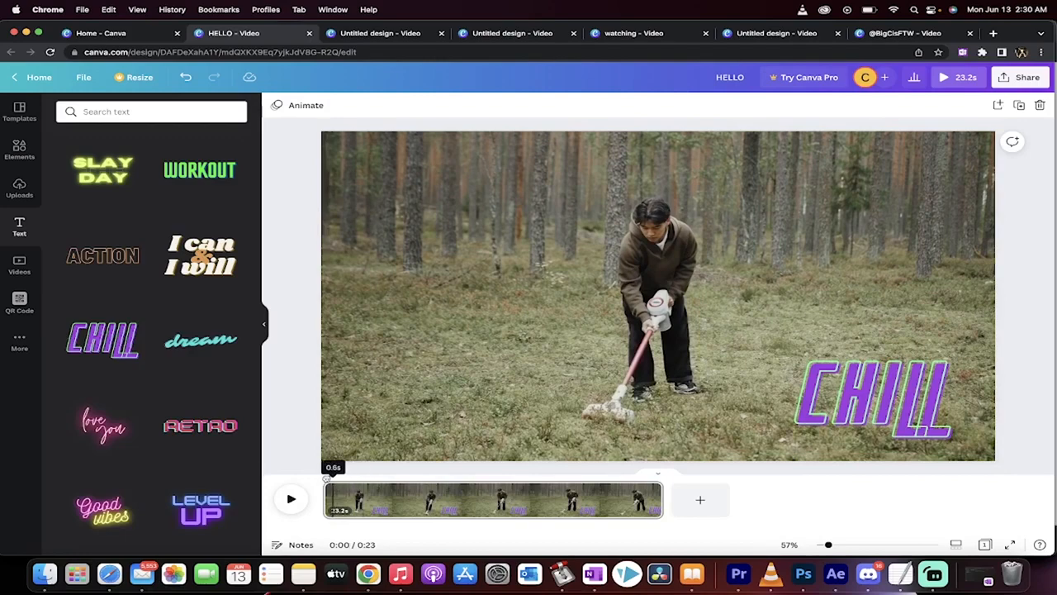
key(space)
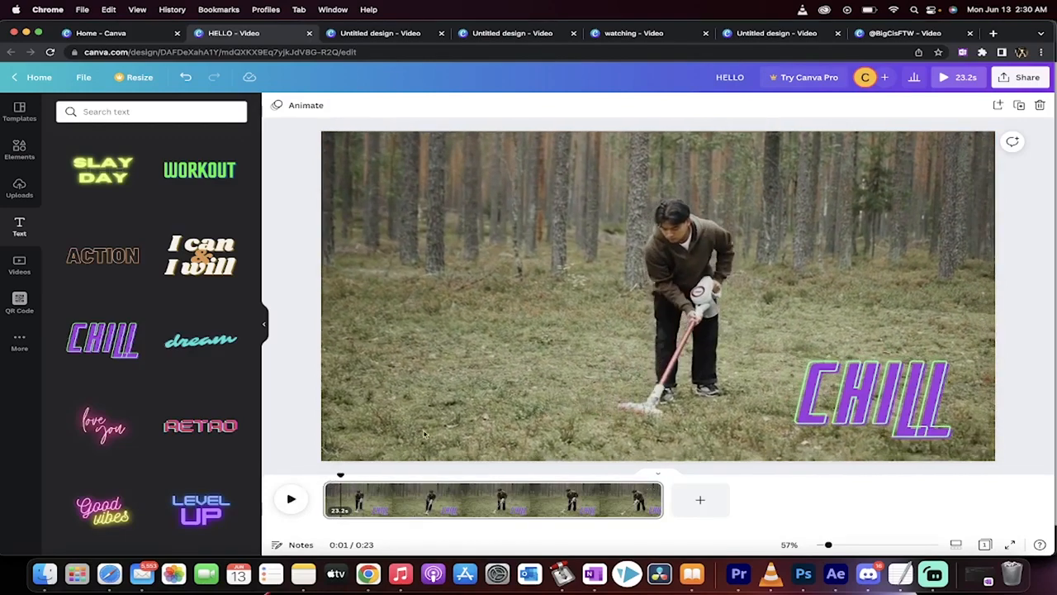
drag(345, 471, 323, 474)
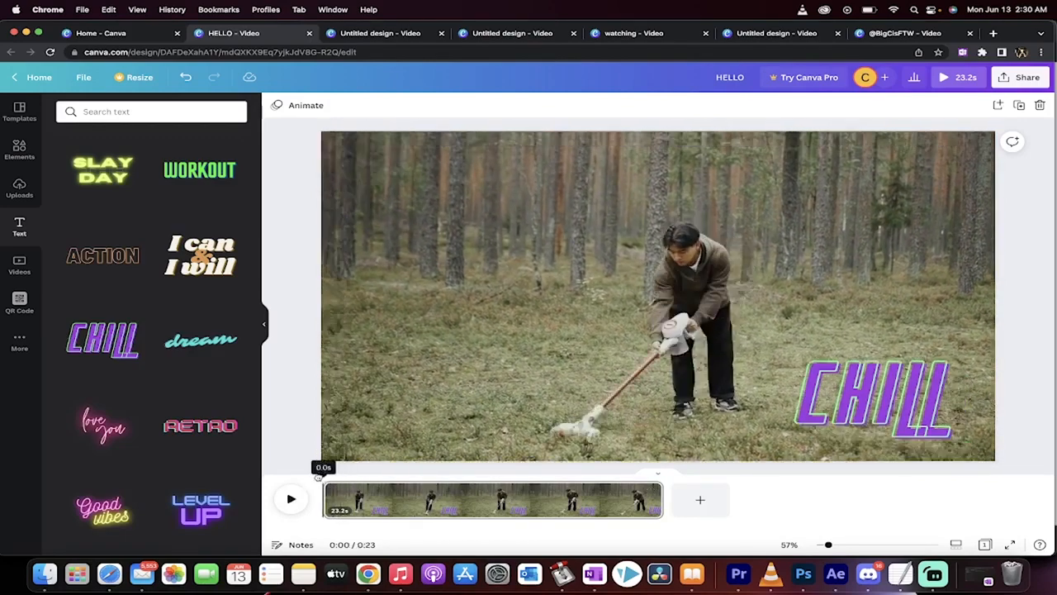
- Apply the Stomp text animation to the CHILL text, set to animate on enter
click(855, 382)
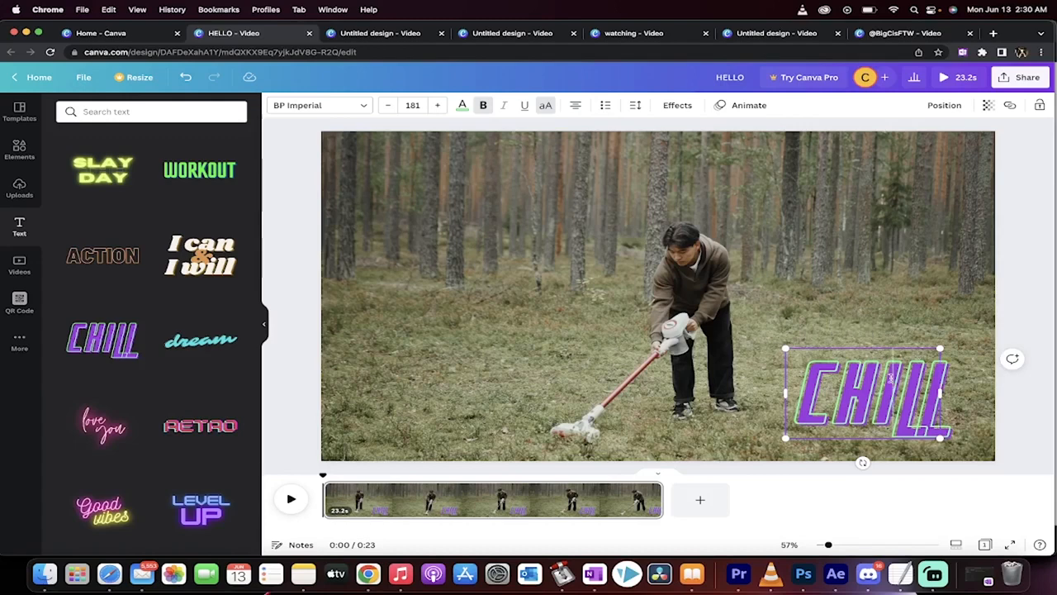
click(847, 395)
click(838, 385)
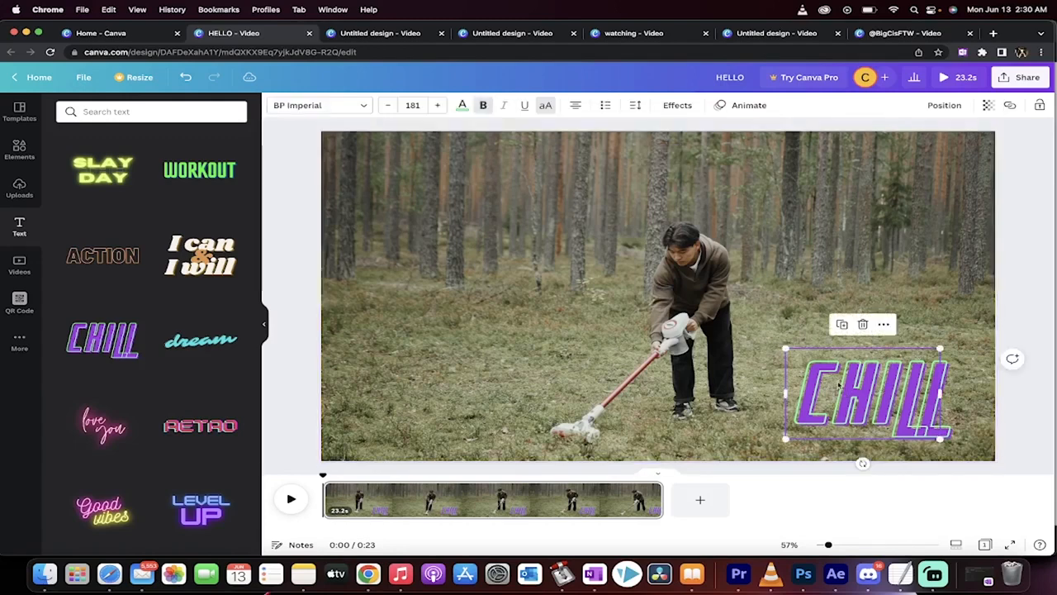
click(749, 105)
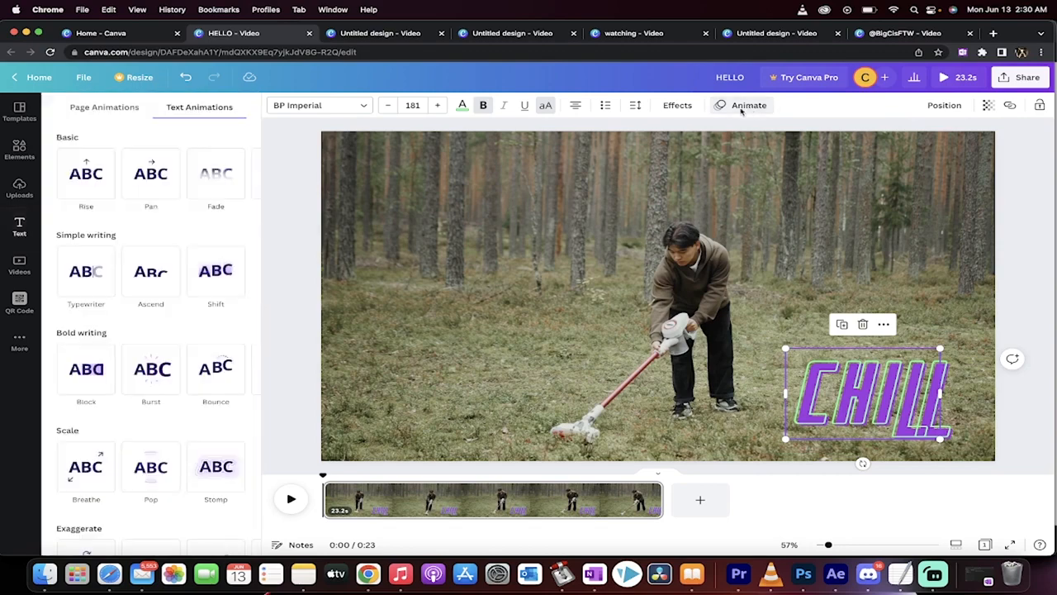
scroll(109, 271, down, 3)
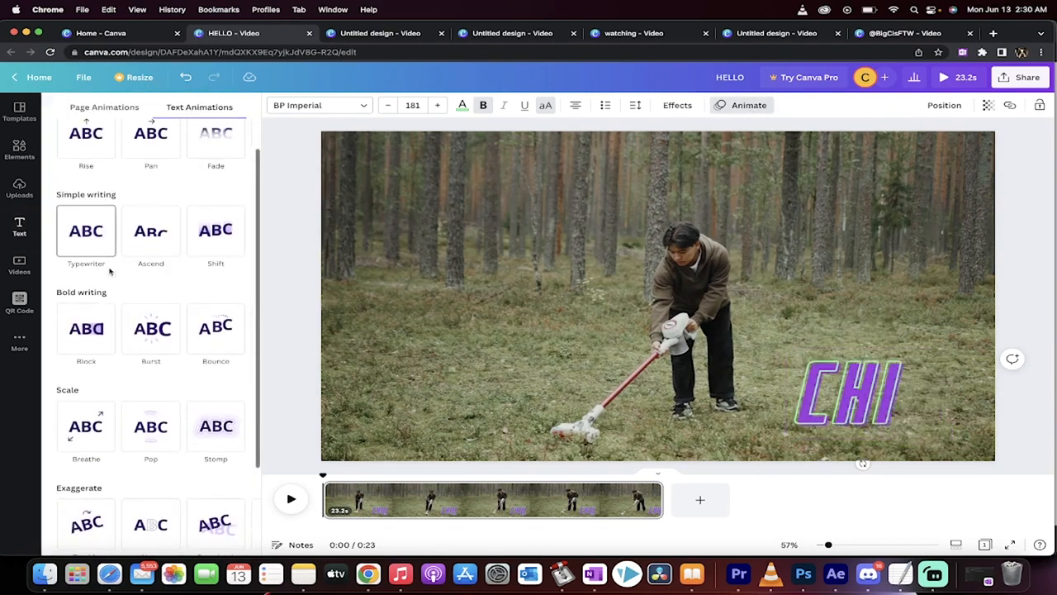
scroll(109, 272, down, 2)
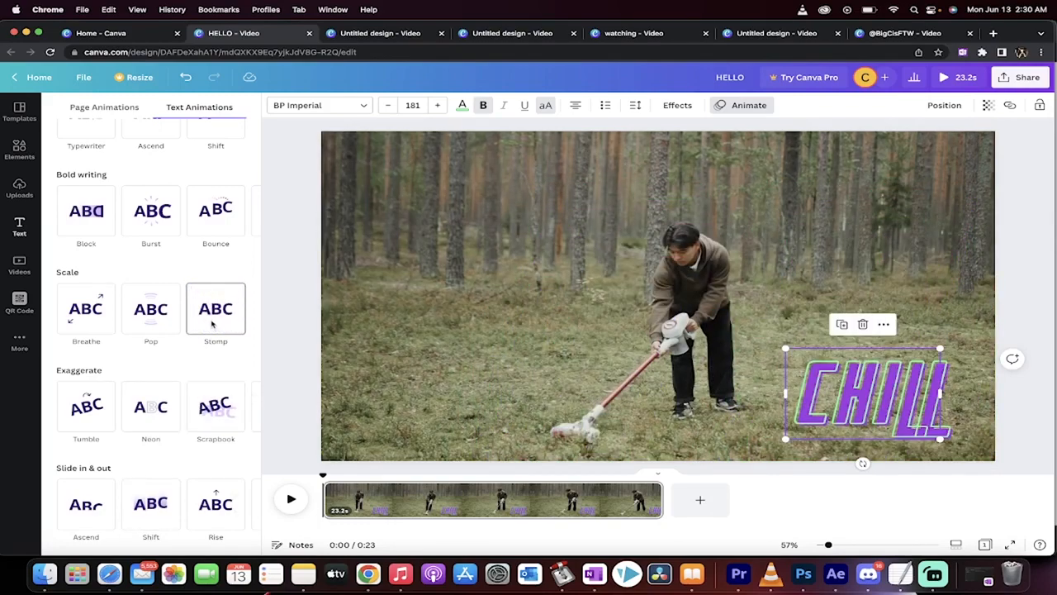
click(212, 324)
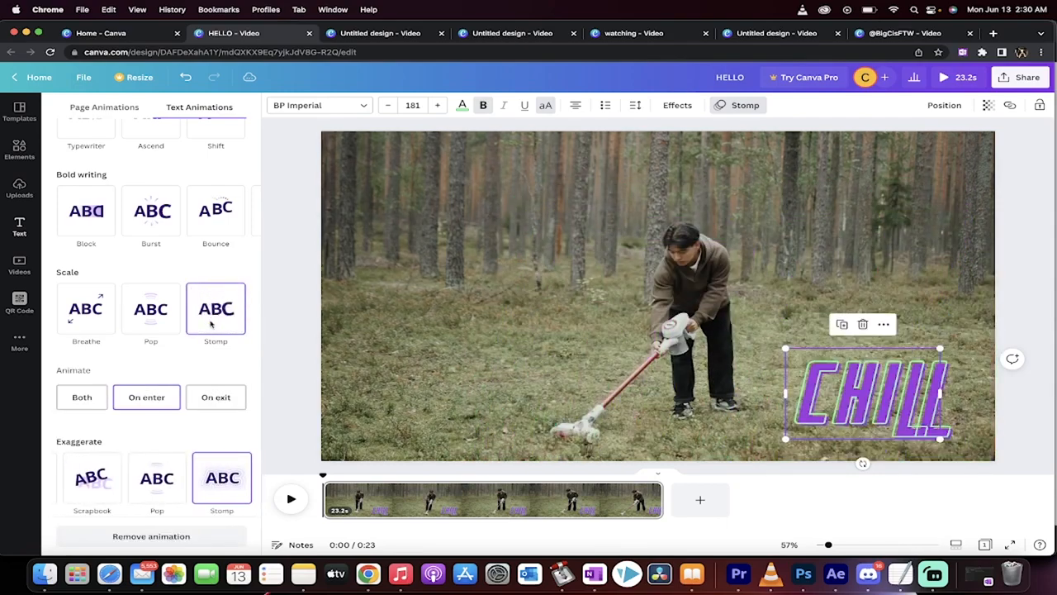
scroll(215, 380, down, 3)
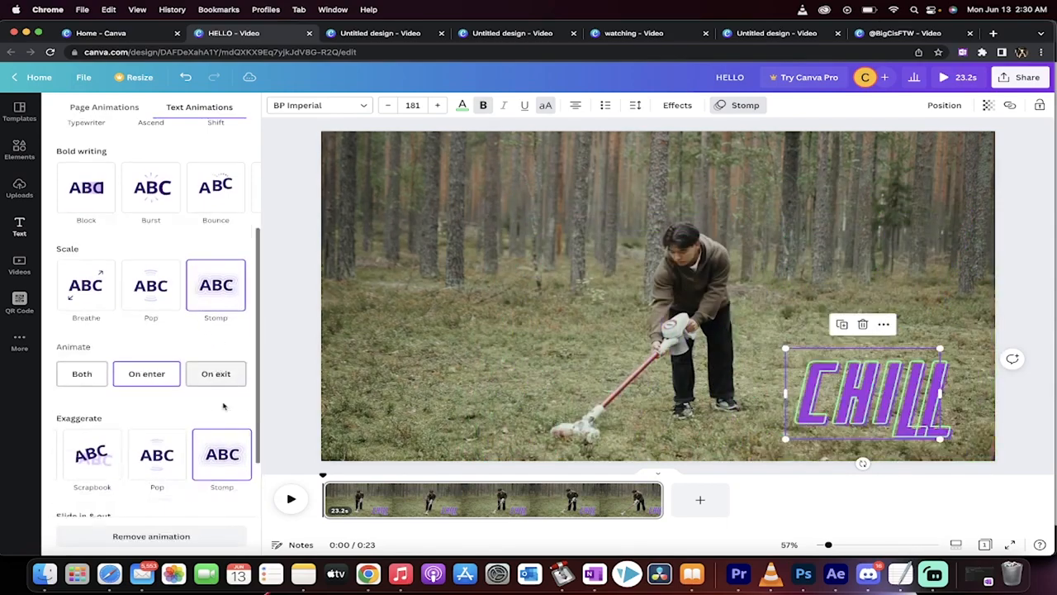
- Play the CHILL text's animation twice from the start, then scrub through it to about 2 seconds
click(291, 499)
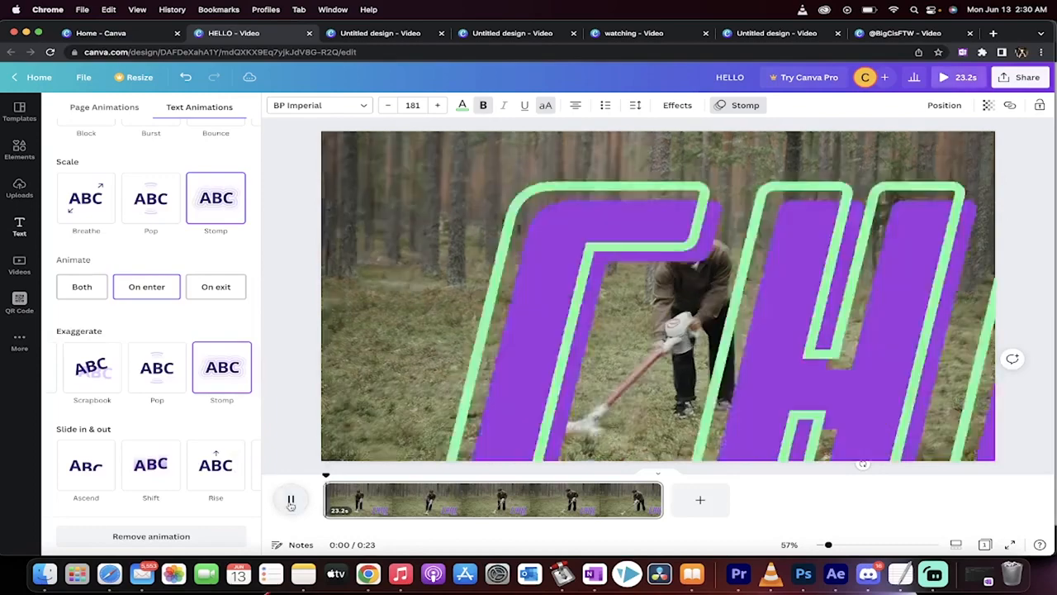
click(291, 500)
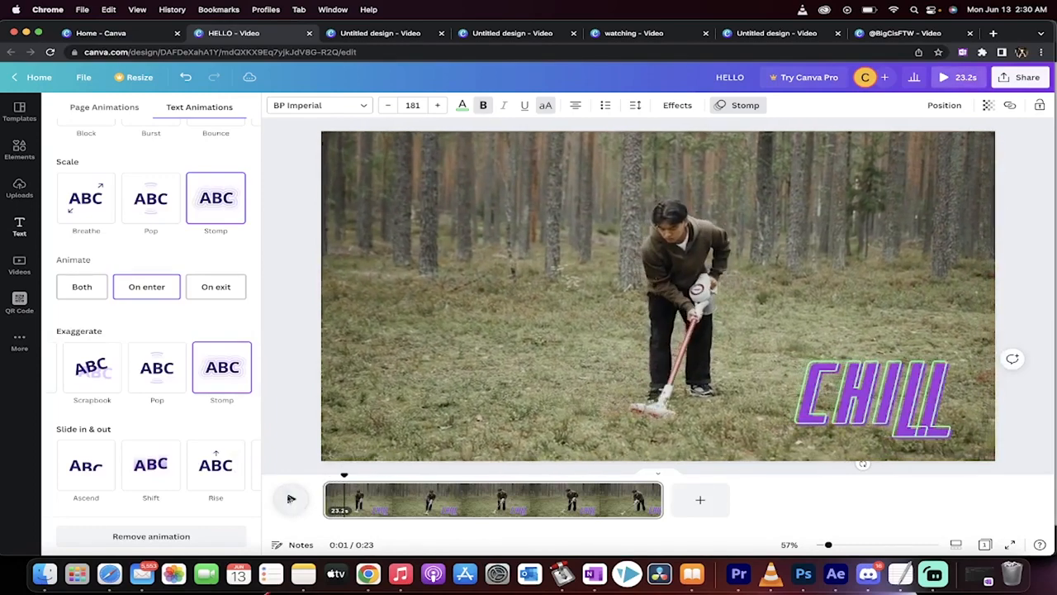
click(288, 413)
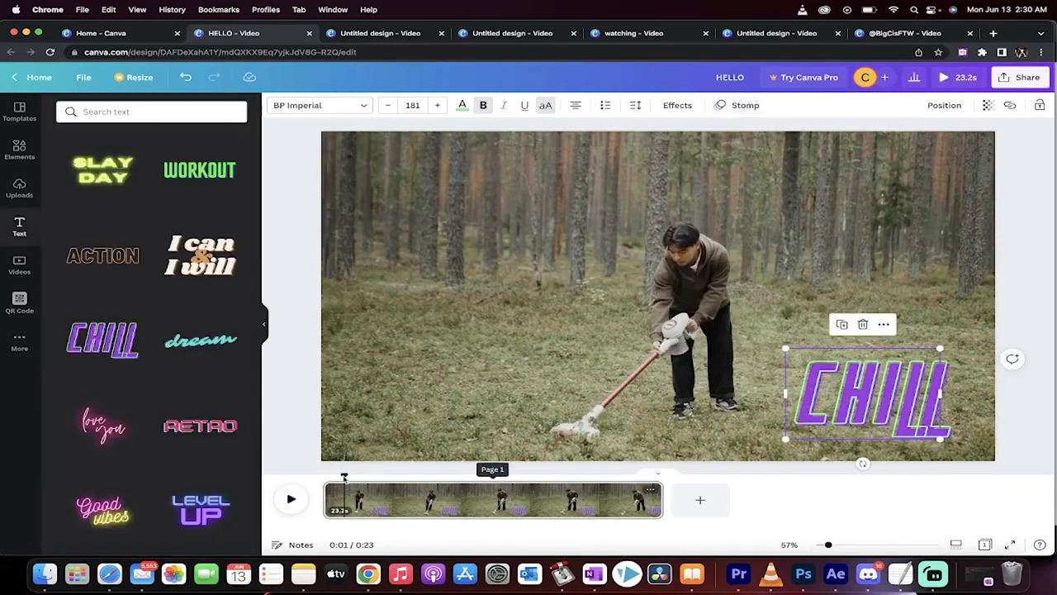
drag(343, 476, 323, 475)
click(287, 498)
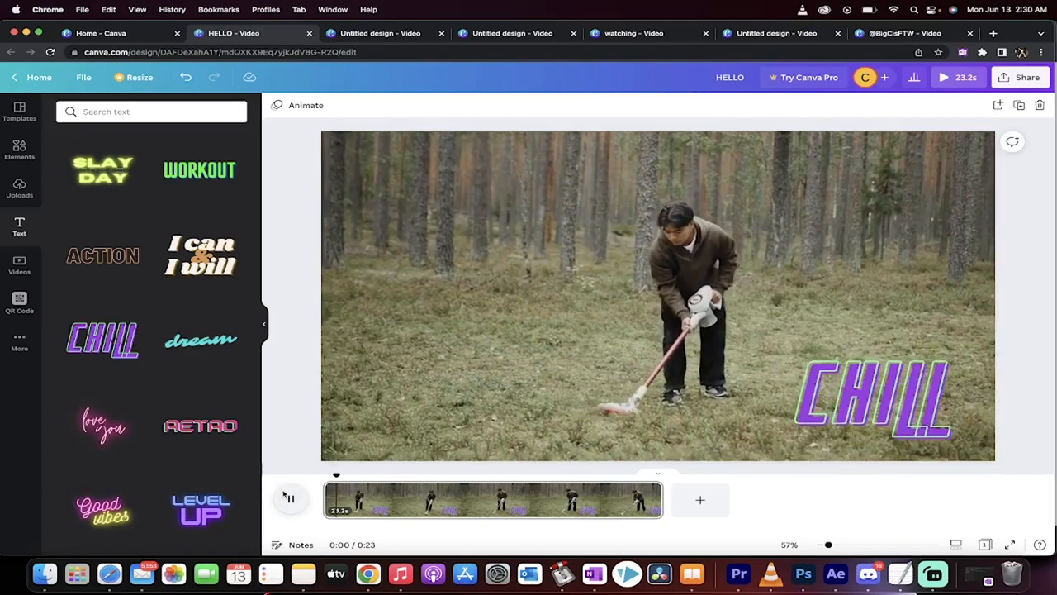
click(291, 499)
drag(344, 475, 309, 477)
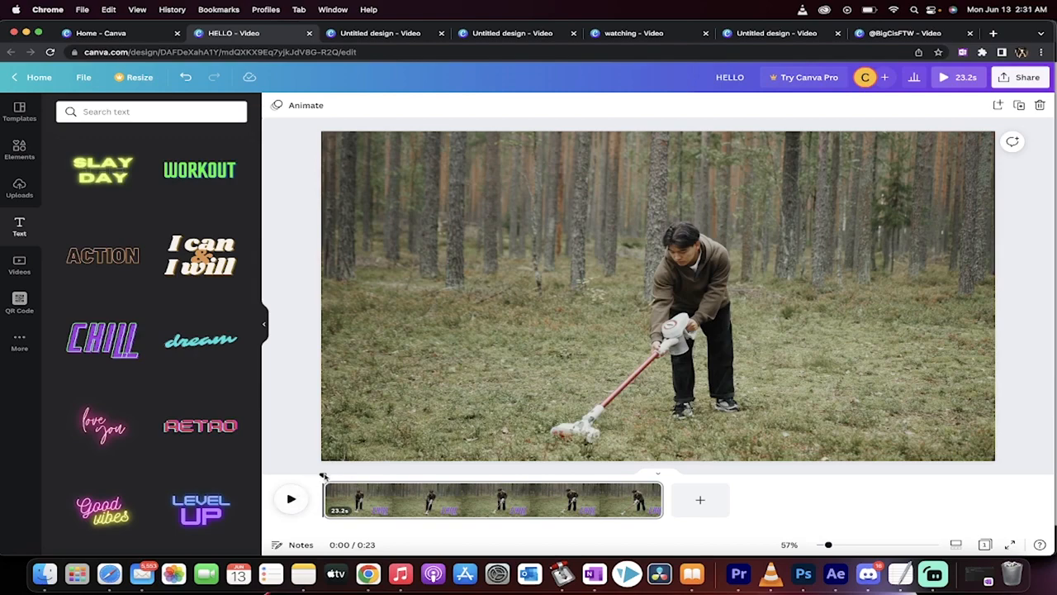
drag(324, 476, 371, 471)
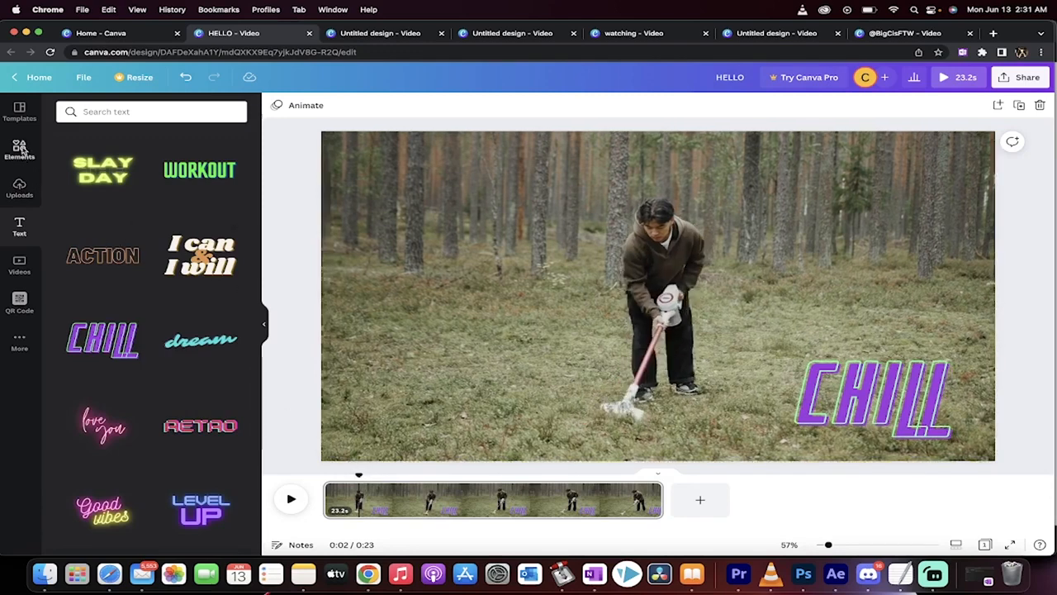
- Add the white Subscribe graphic with the hand cursor and shrink it to about a third of its size
click(19, 149)
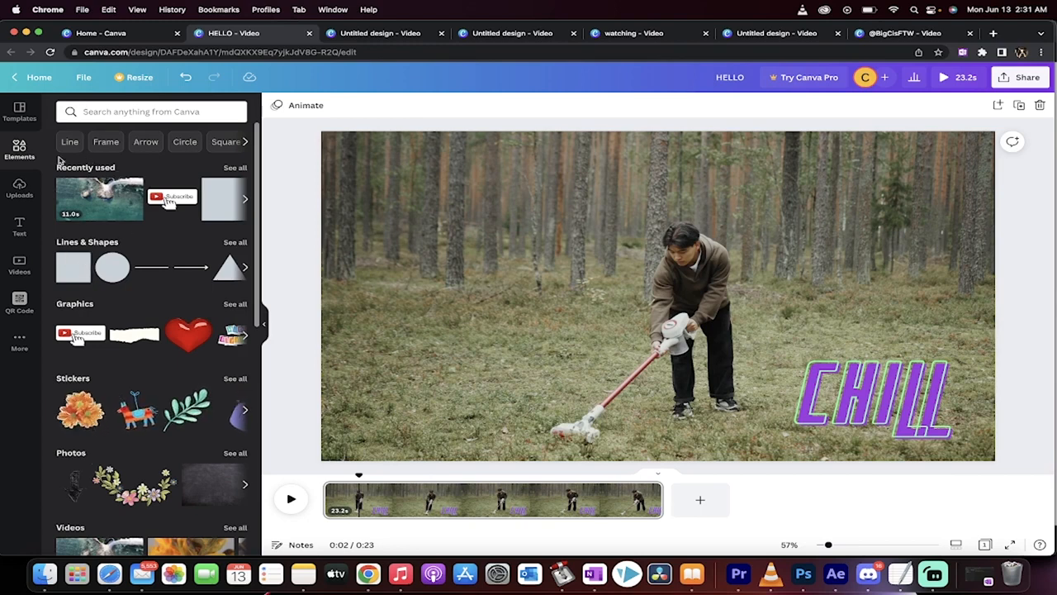
scroll(240, 303, down, 1)
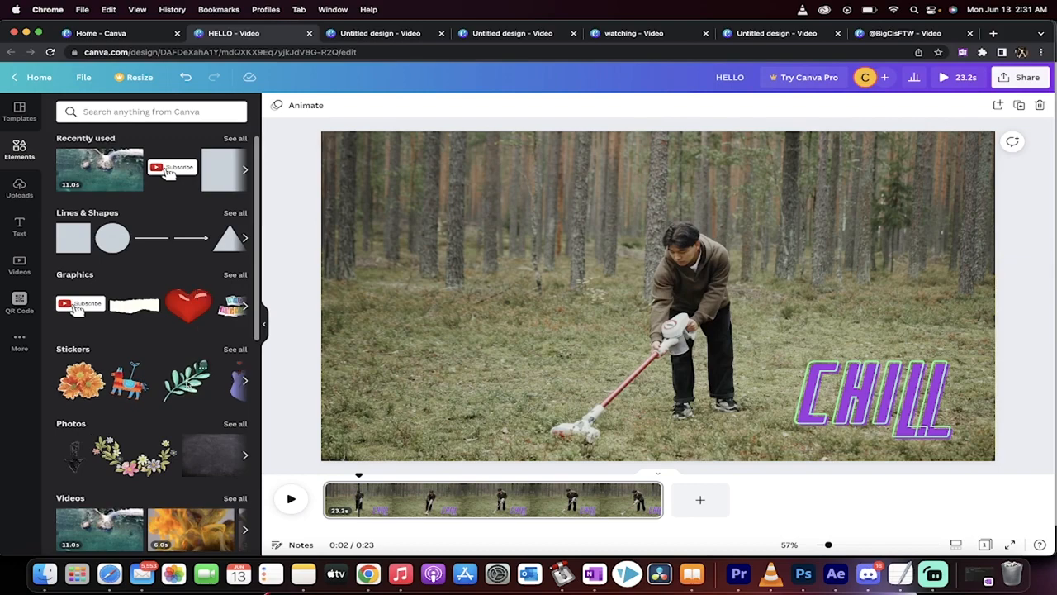
scroll(165, 322, down, 2)
scroll(130, 343, up, 4)
click(78, 334)
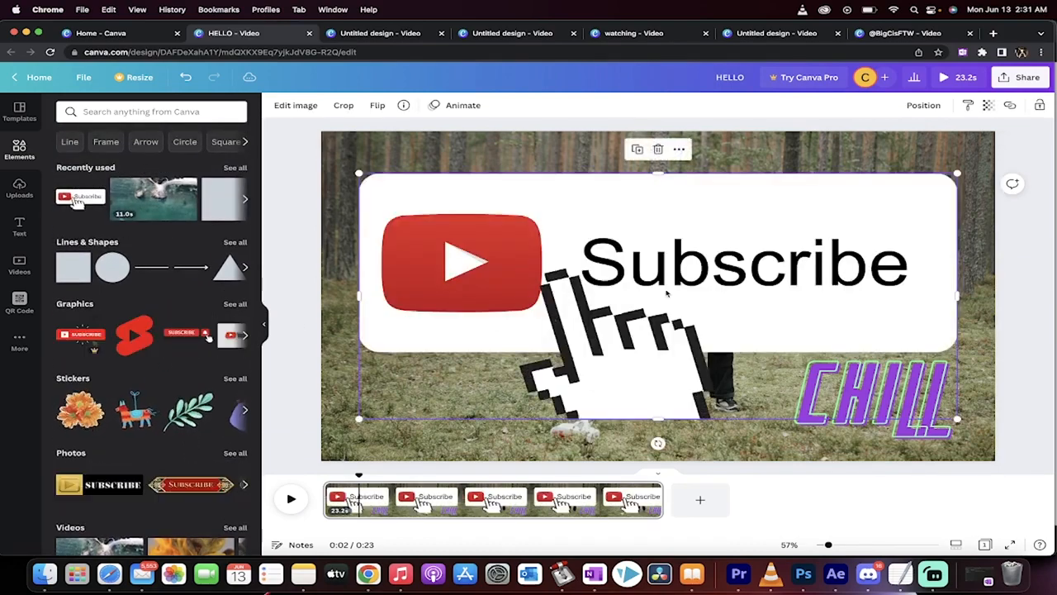
drag(359, 173, 752, 335)
- Move the Subscribe graphic to the upper-right corner of the clip and shrink it further, keeping the CHILL text in its lower-right position
drag(868, 353, 890, 230)
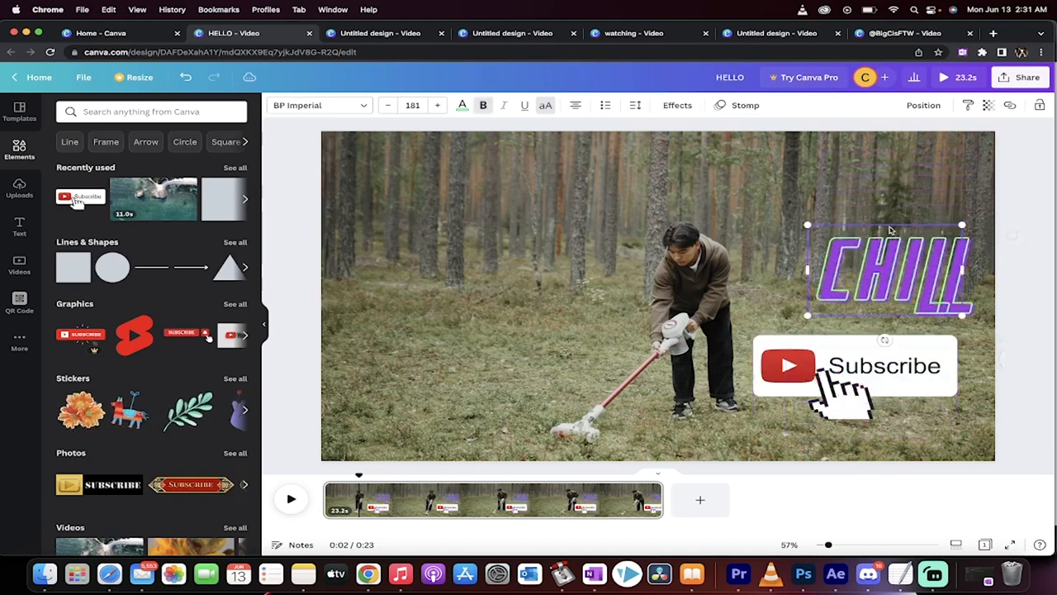
key(super+z)
click(765, 353)
drag(766, 354, 788, 166)
drag(774, 235, 852, 199)
drag(930, 164, 932, 163)
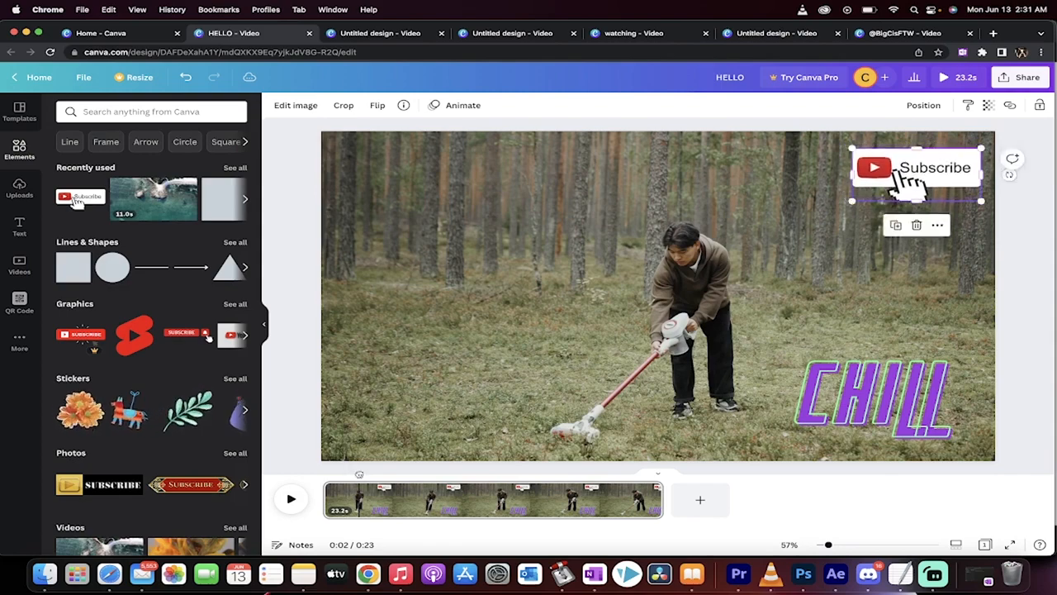
- Preview the video from the start with both the Subscribe graphic and the CHILL text
drag(360, 474, 322, 469)
key(space)
key(space)
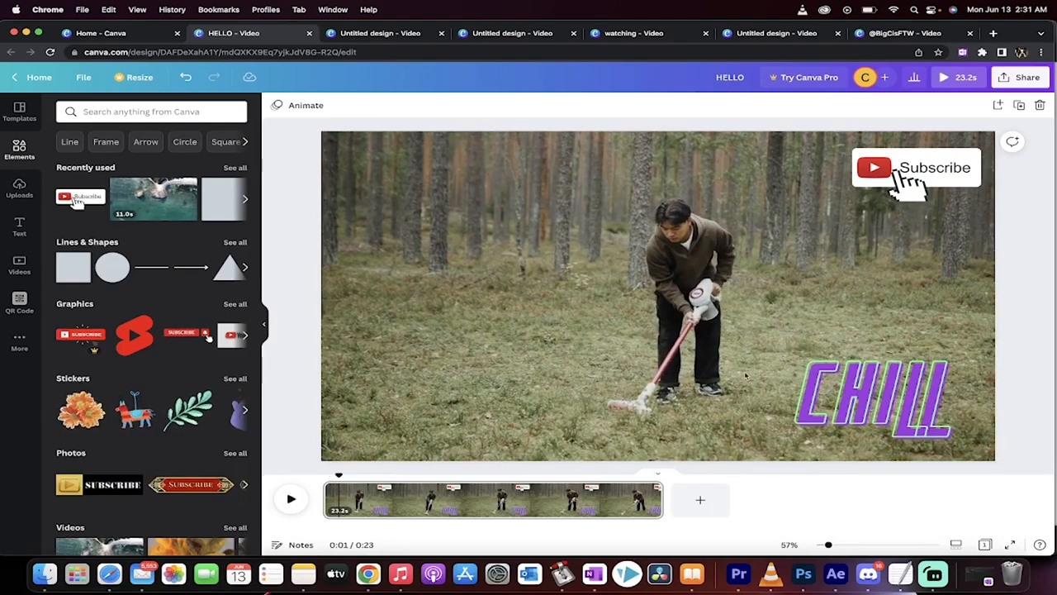
- Add a square shape and stretch it into a brown rectangle about 617 by 324 behind the CHILL text
click(75, 277)
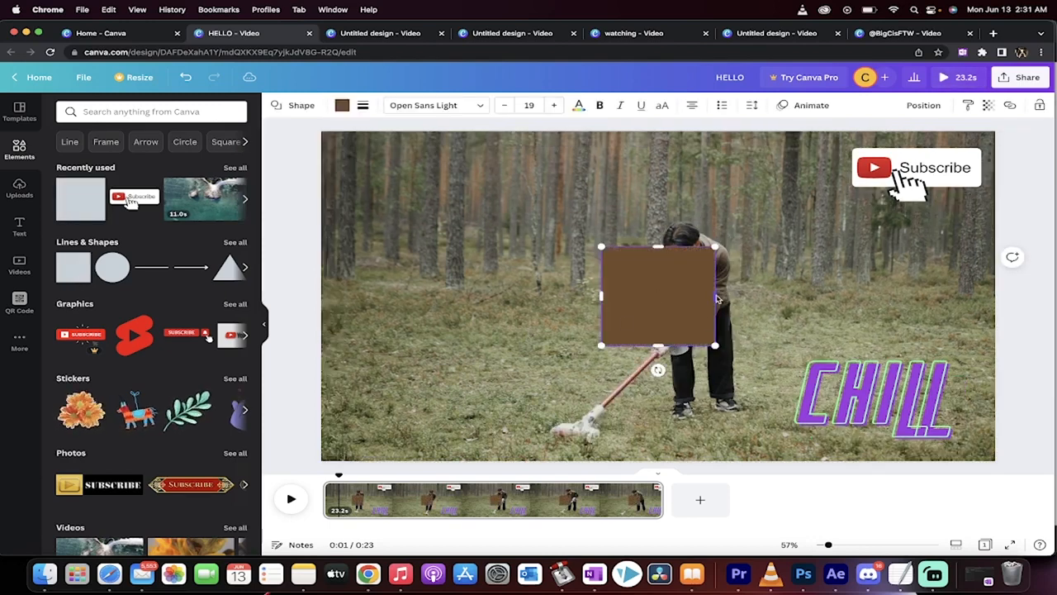
drag(715, 299, 935, 409)
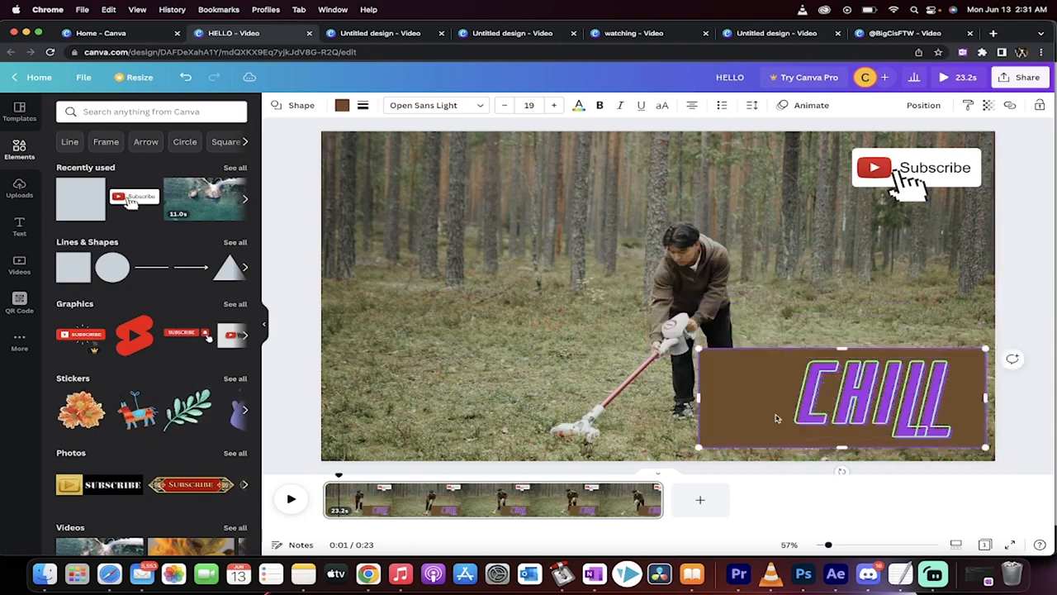
drag(700, 399, 764, 399)
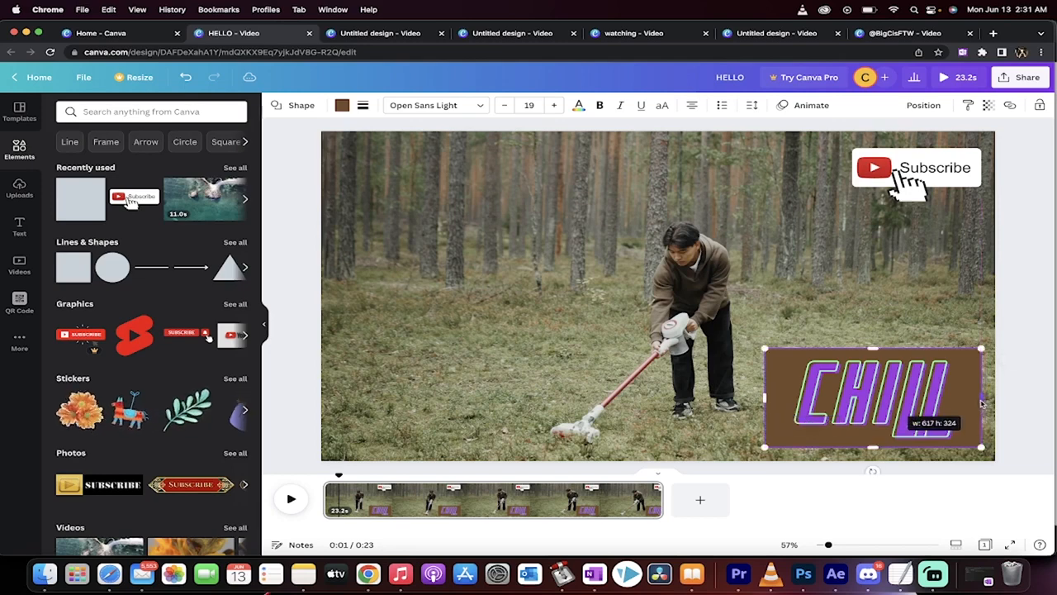